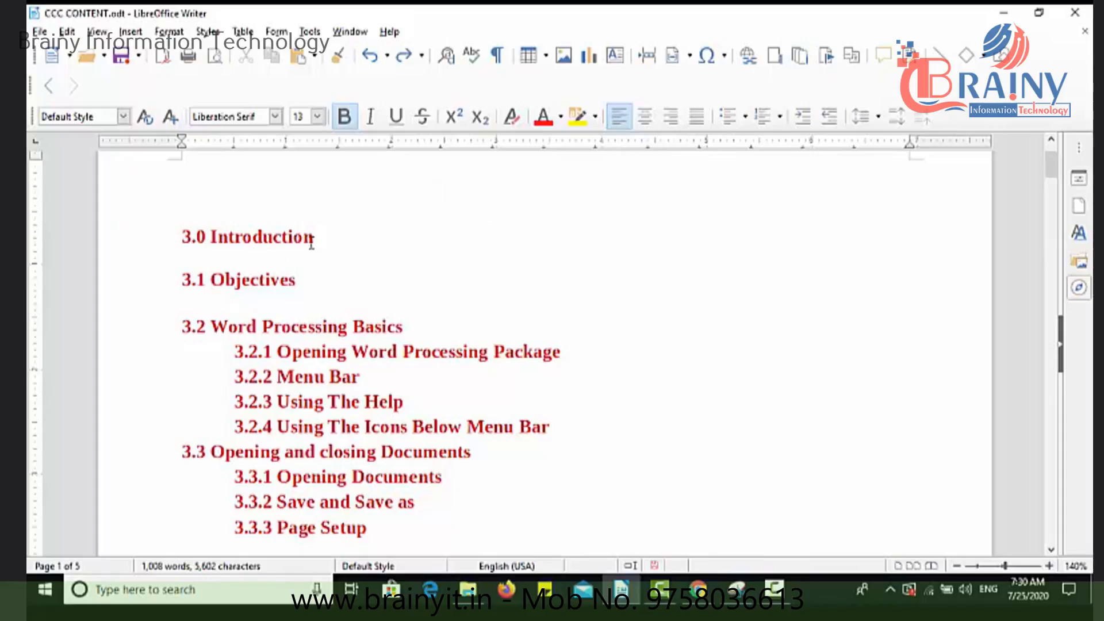
Insert a footnote before "Word Processing Basics" in heading 3.2 with the text "THIS IS FOOTNOTE FIRST".
left_click_drag(326, 239, 200, 236)
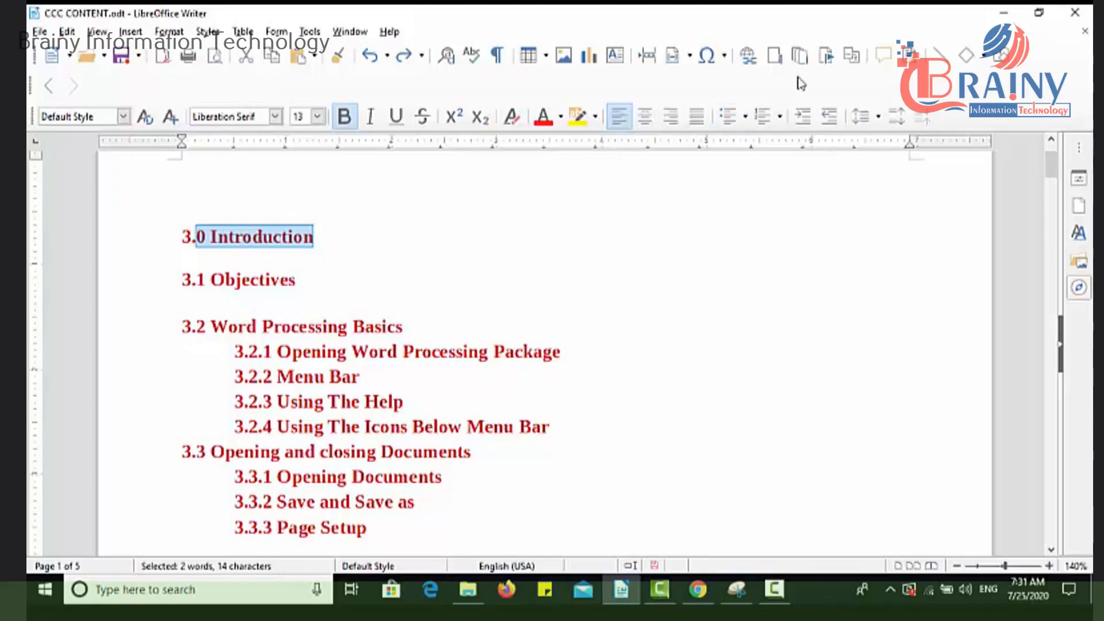
left_click(492, 295)
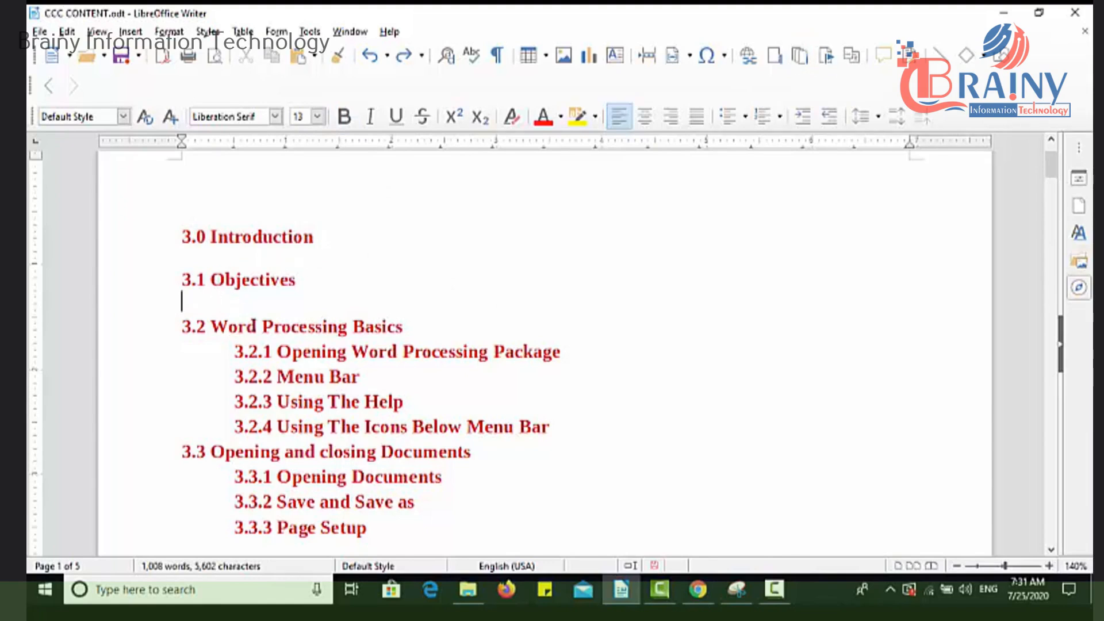
left_click_drag(257, 326, 210, 328)
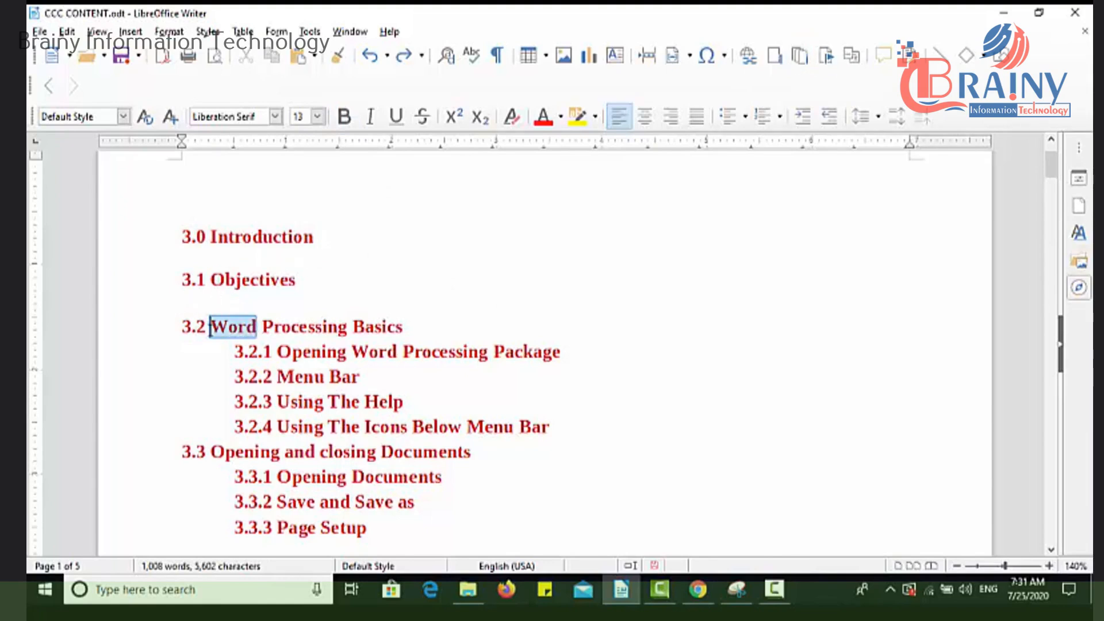
left_click(210, 327)
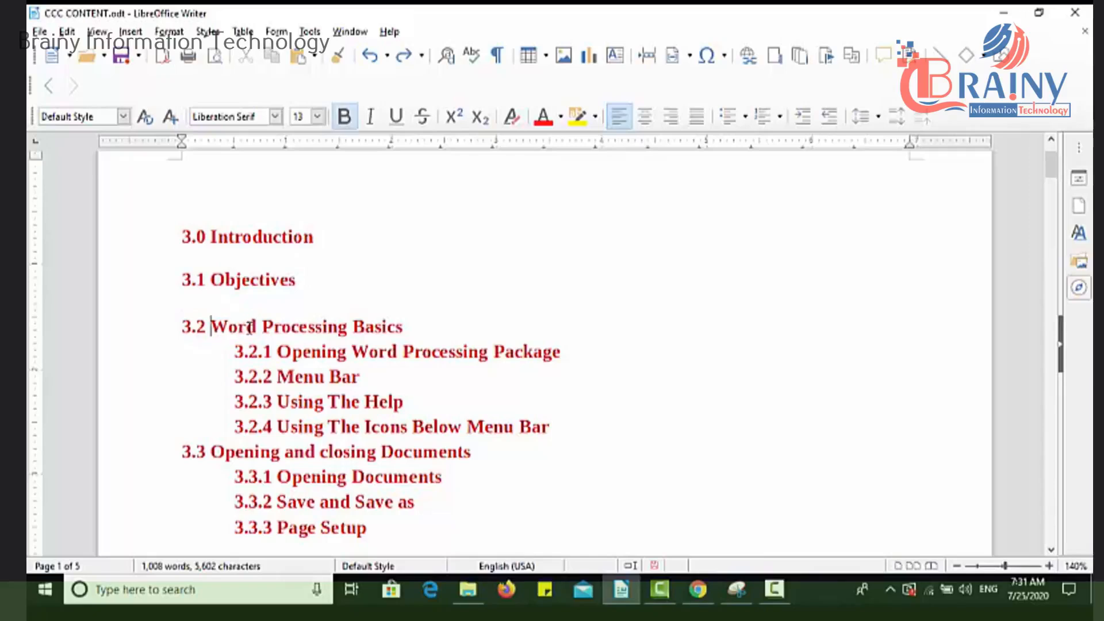
left_click(776, 67)
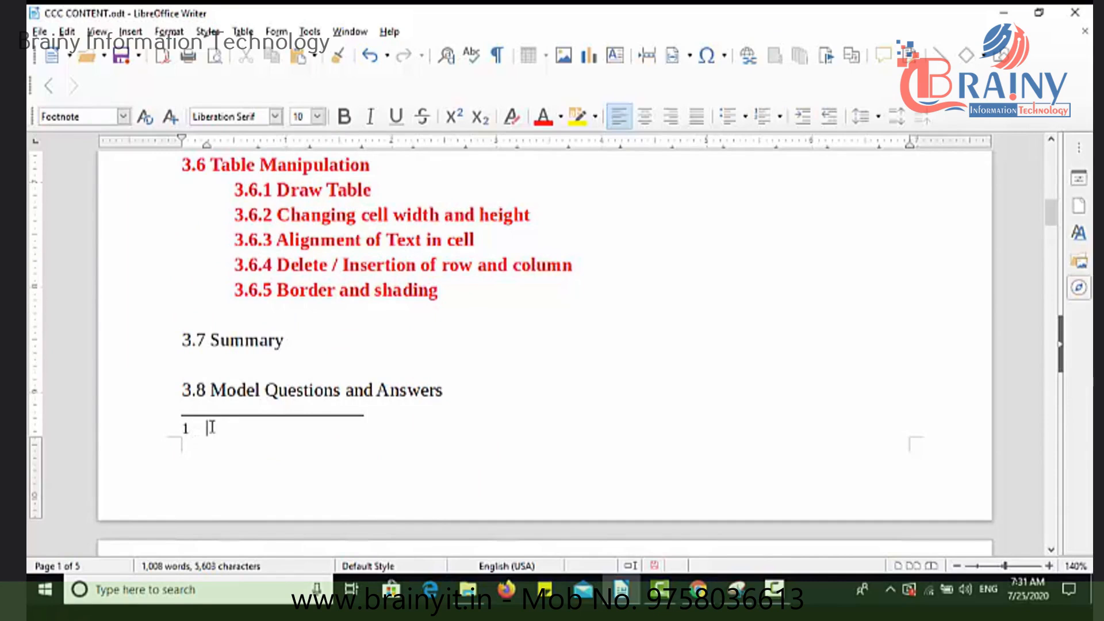
type("THIS IS ")
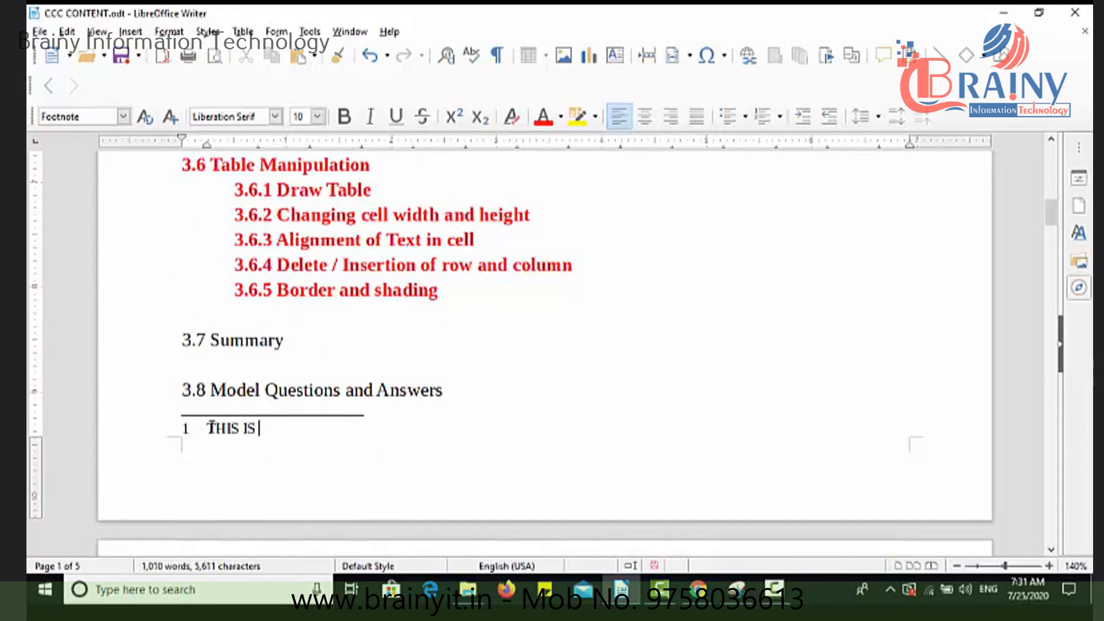
type("FOOTNOTE")
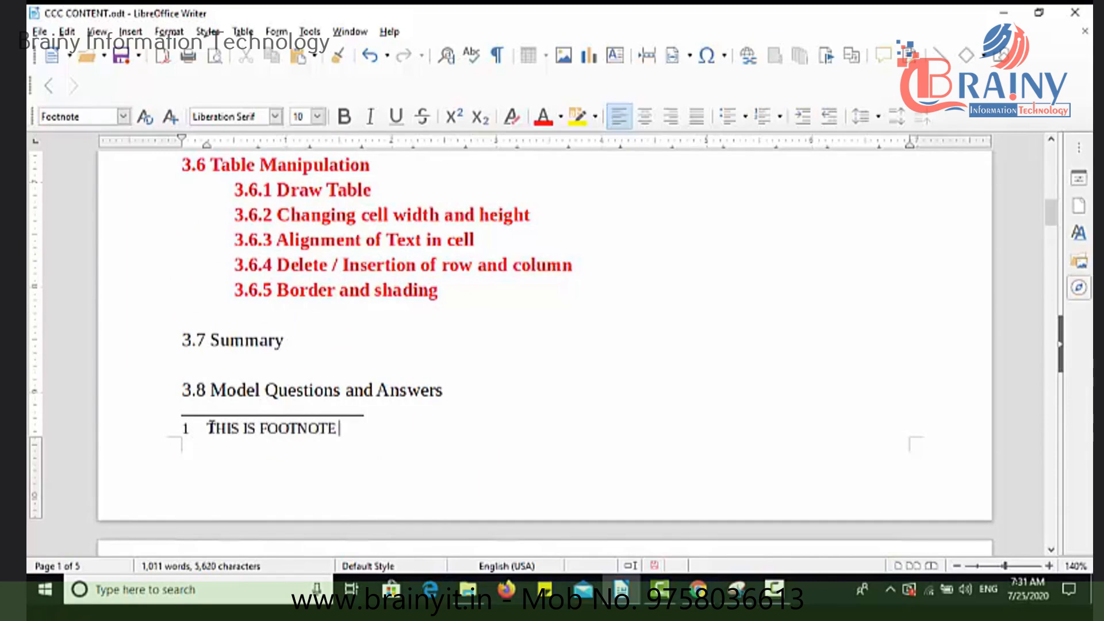
type(" FIRST")
Follow the footnote reference in heading 3.2 to its note text and return to the headings.
left_click_drag(1047, 220, 1048, 168)
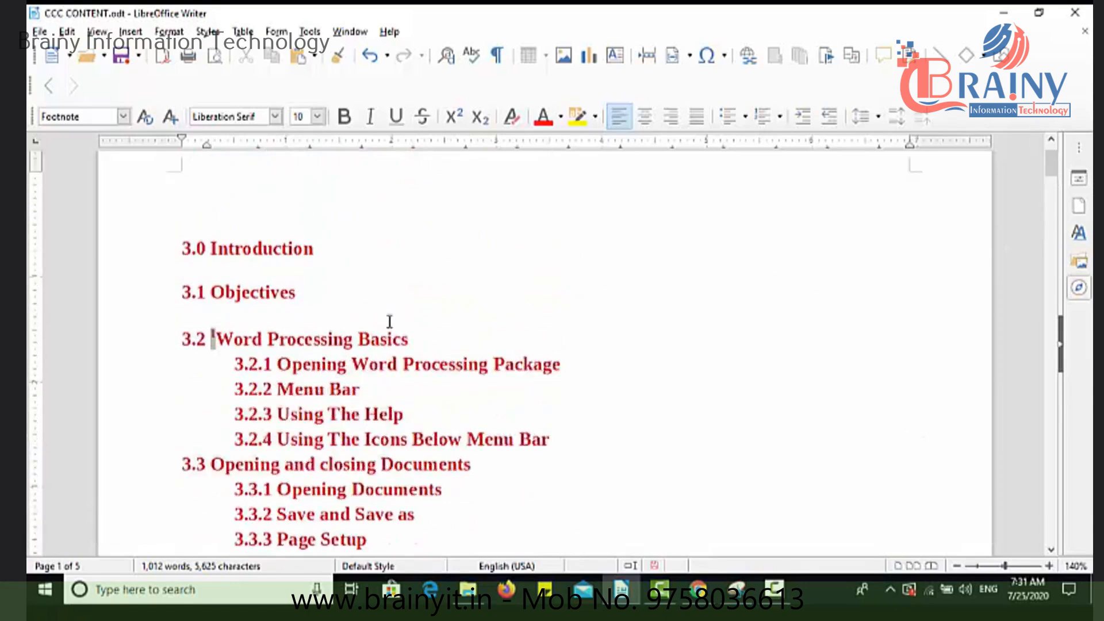
left_click(214, 347)
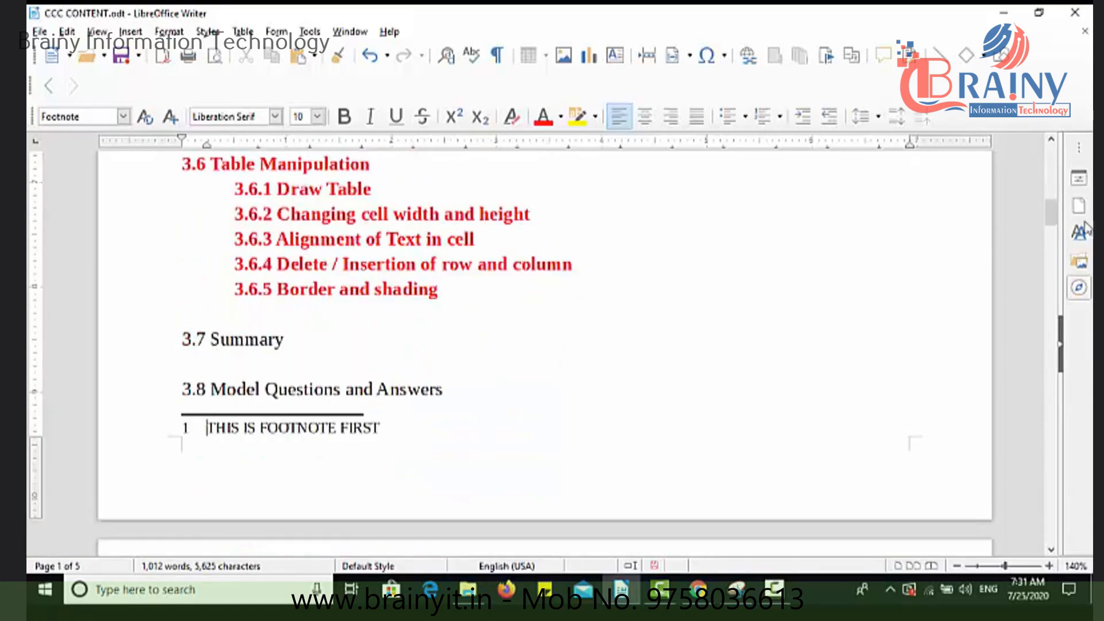
left_click_drag(1051, 221, 1051, 178)
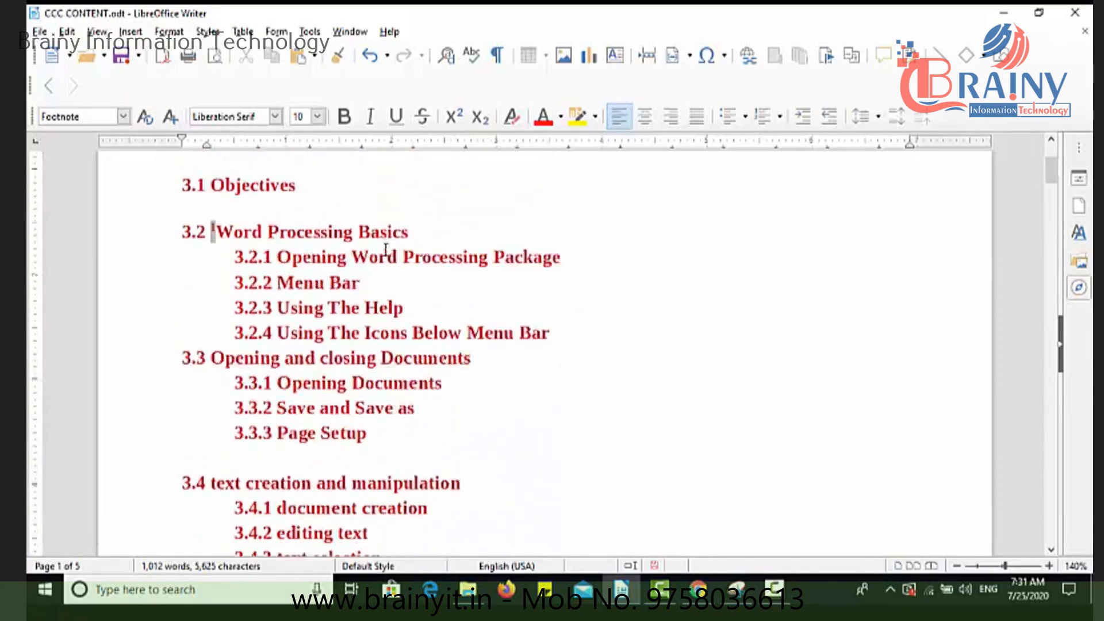
left_click(209, 233)
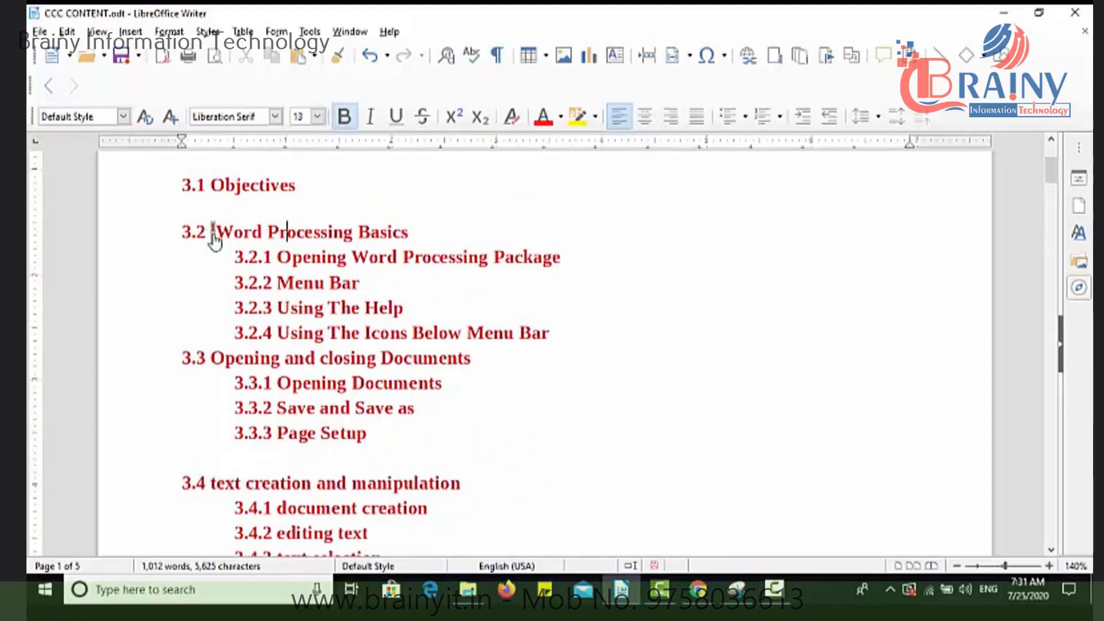
mouse_move(212, 235)
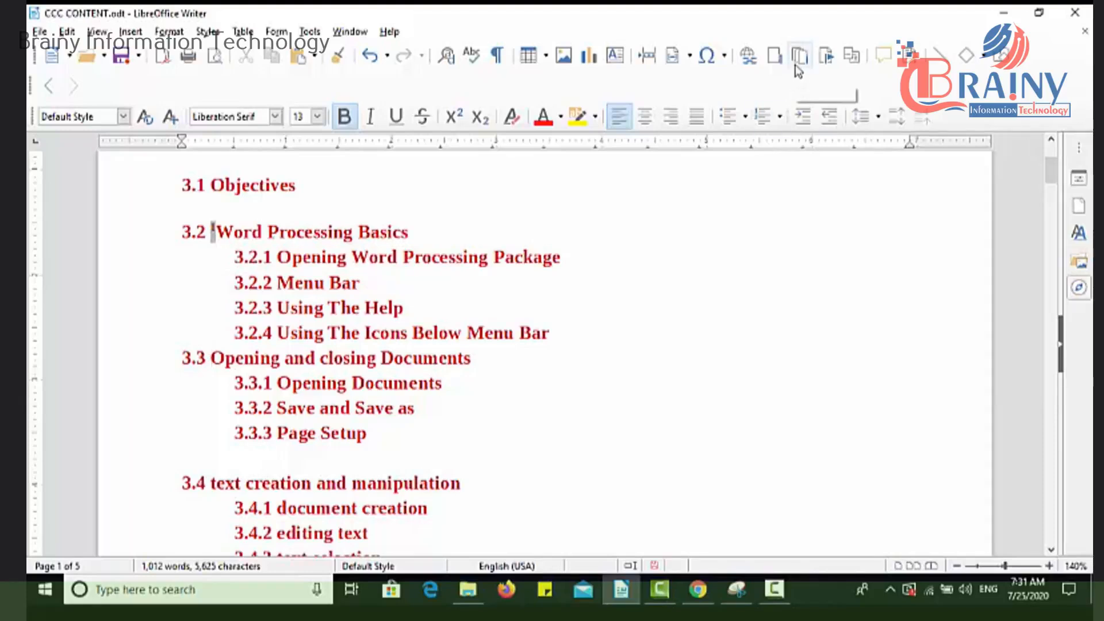
Insert a footnote before "Opening and closing Documents" in heading 3.3 with the text "THIS IS SECOND FOOTNOTE".
left_click(771, 62)
type("THIS IS SECON")
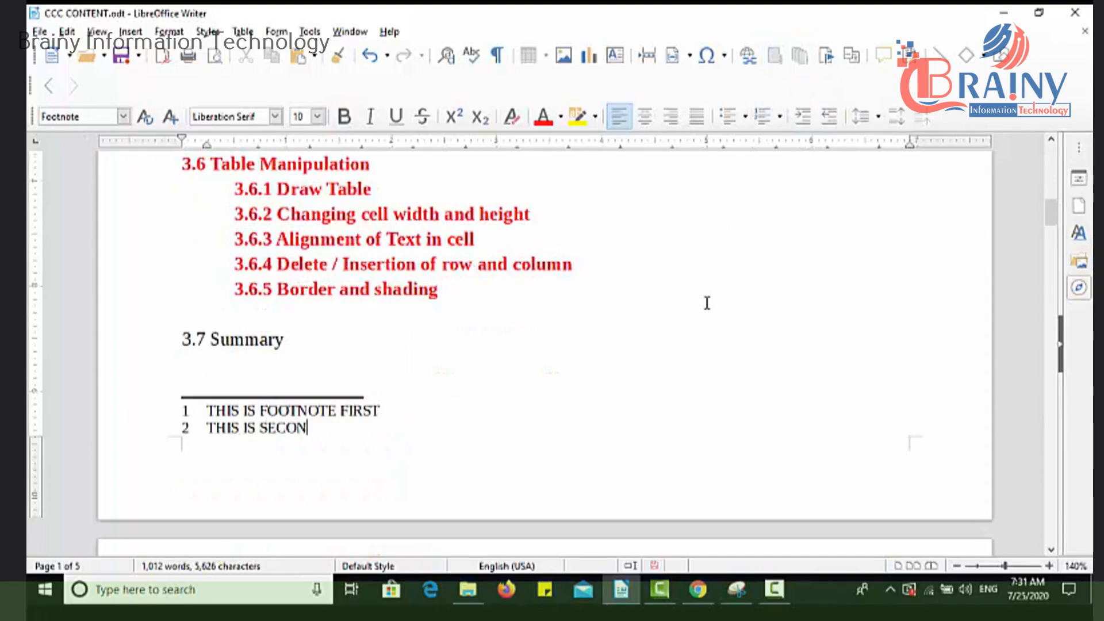
type("D FOOTNOTE")
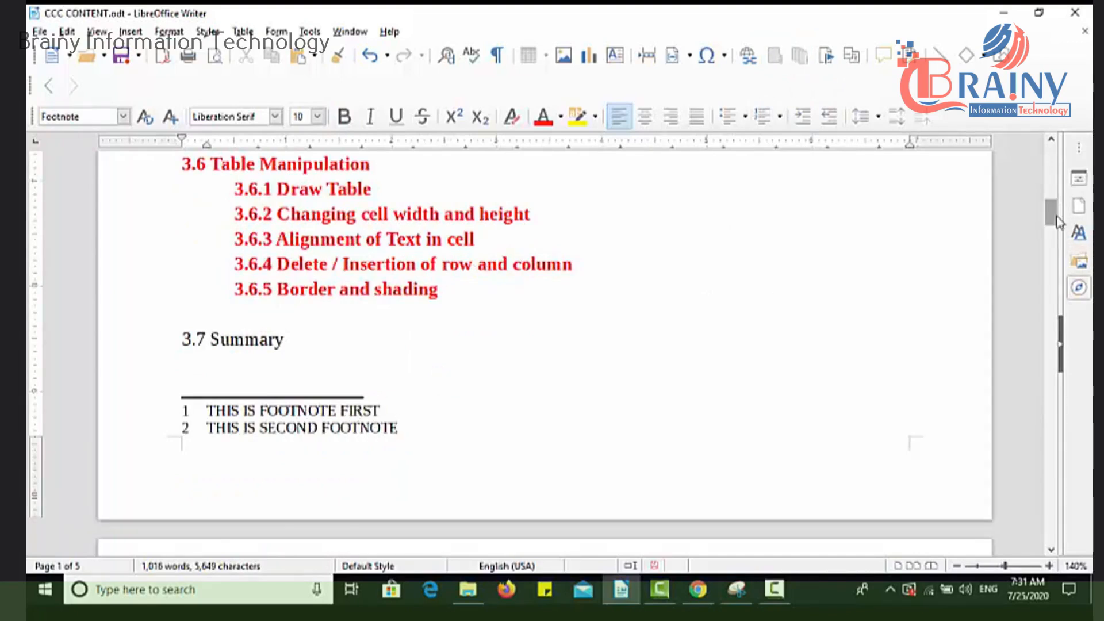
Follow the footnote reference in heading 3.3 to its note text and return to the start of the document.
left_click_drag(1050, 212, 1055, 172)
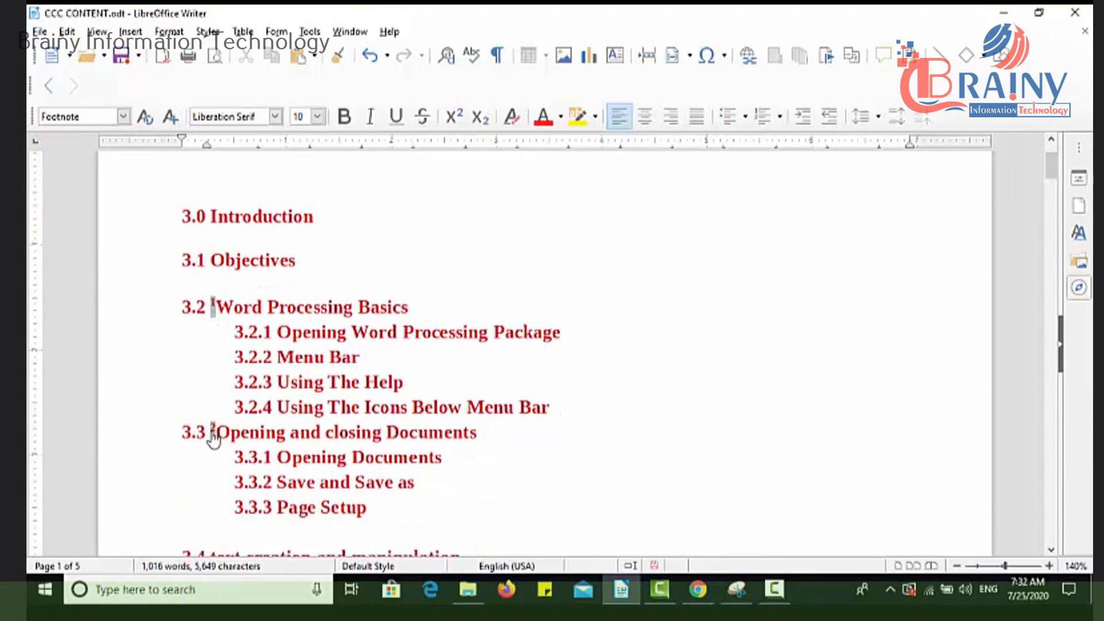
scroll(882, 274, "down", 10)
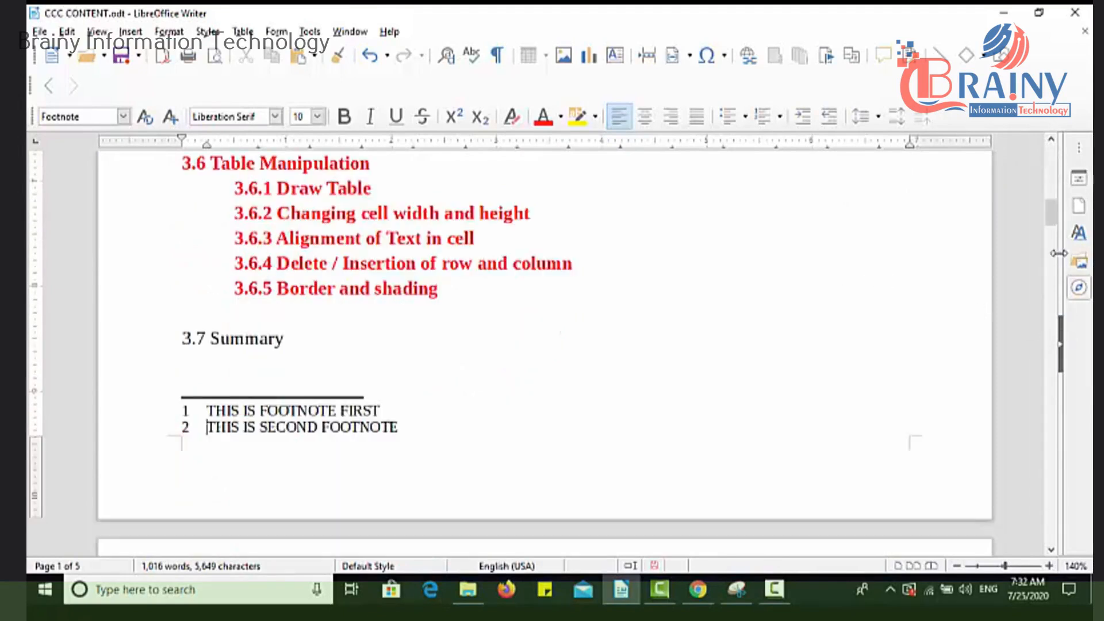
left_click_drag(1053, 228, 1053, 179)
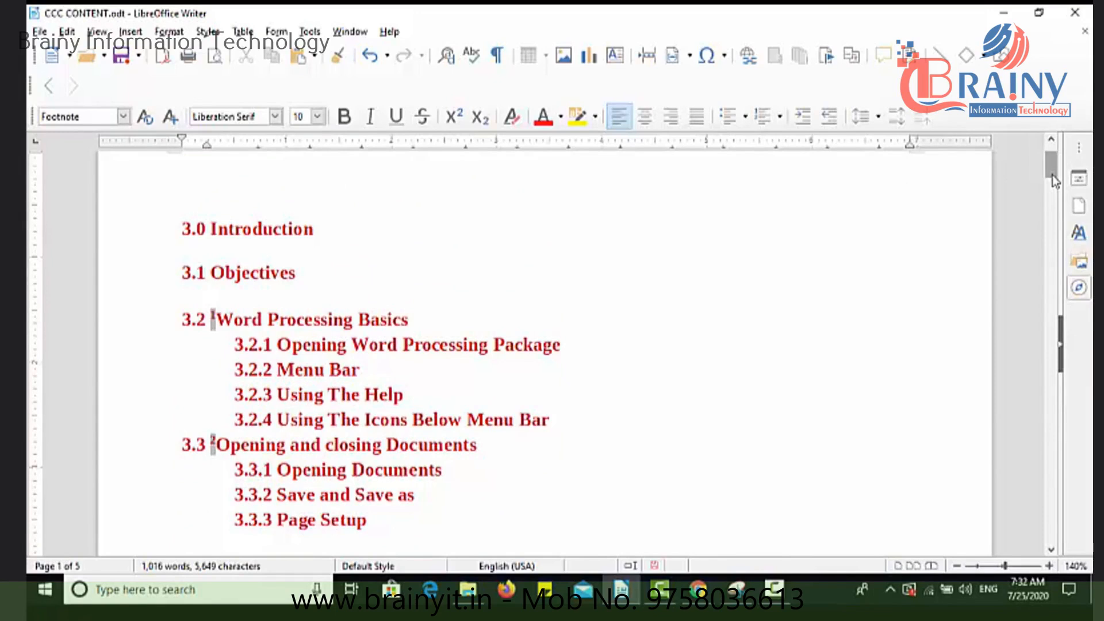
Insert an endnote before "Opening Word Processing Package" in heading 3.2.1 with the text "THIS IS FIRST END NOTE".
left_click(278, 344)
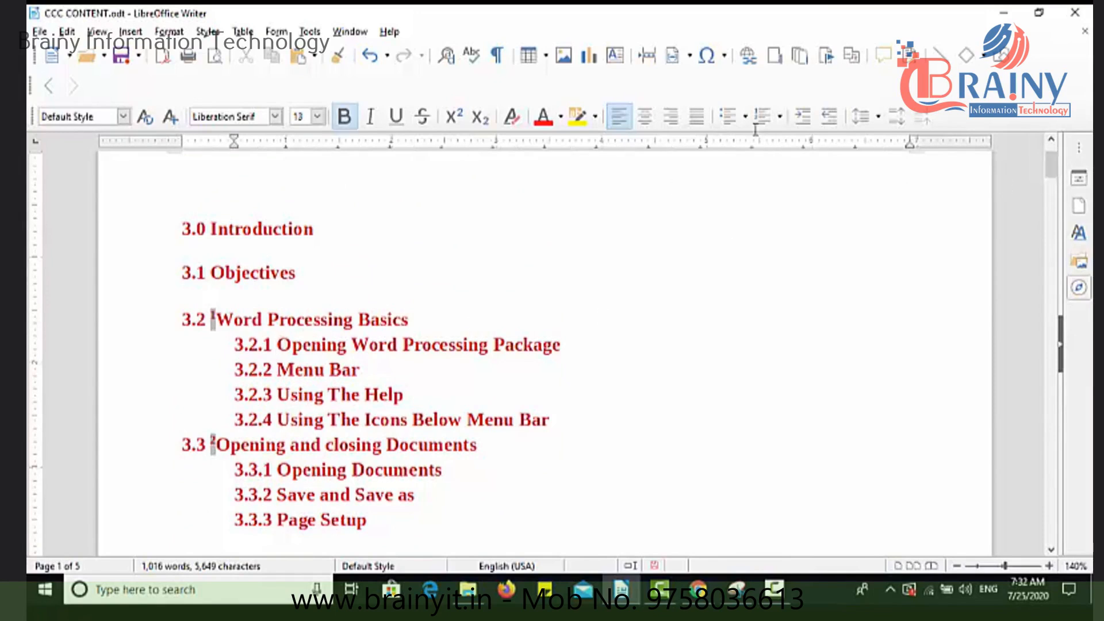
left_click(802, 66)
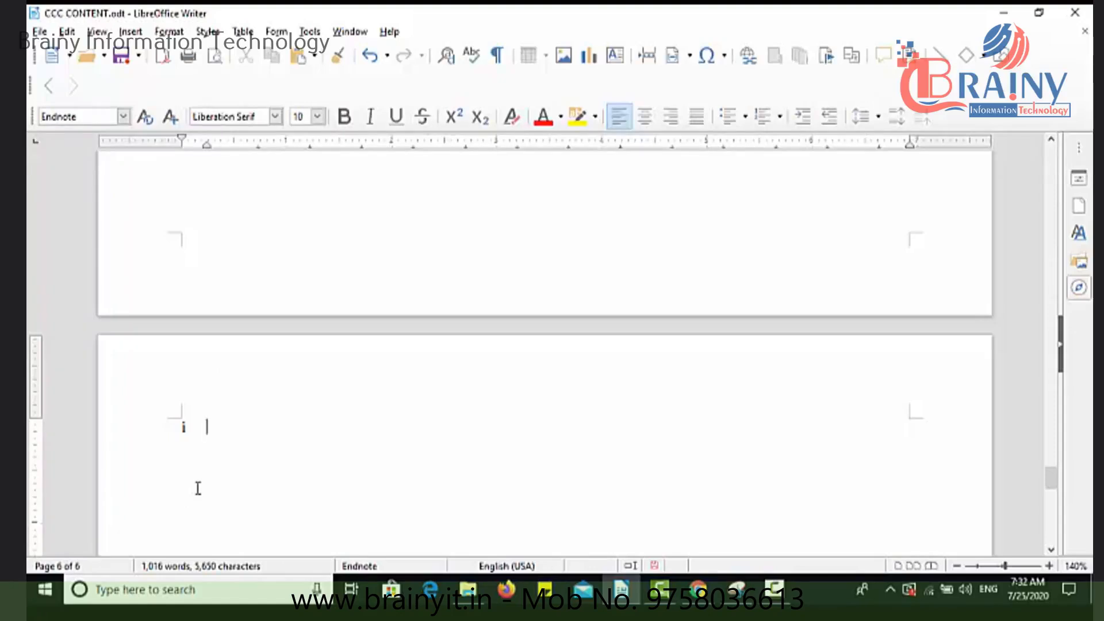
type("THIS IS FIRT")
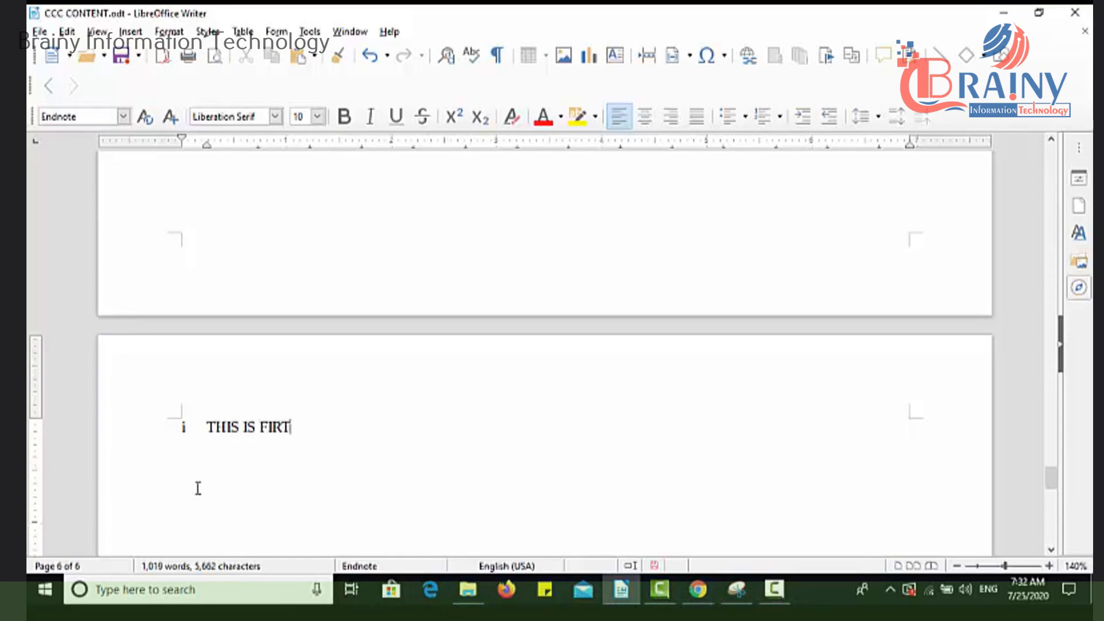
key("BackSpace")
type("ST END NOTE")
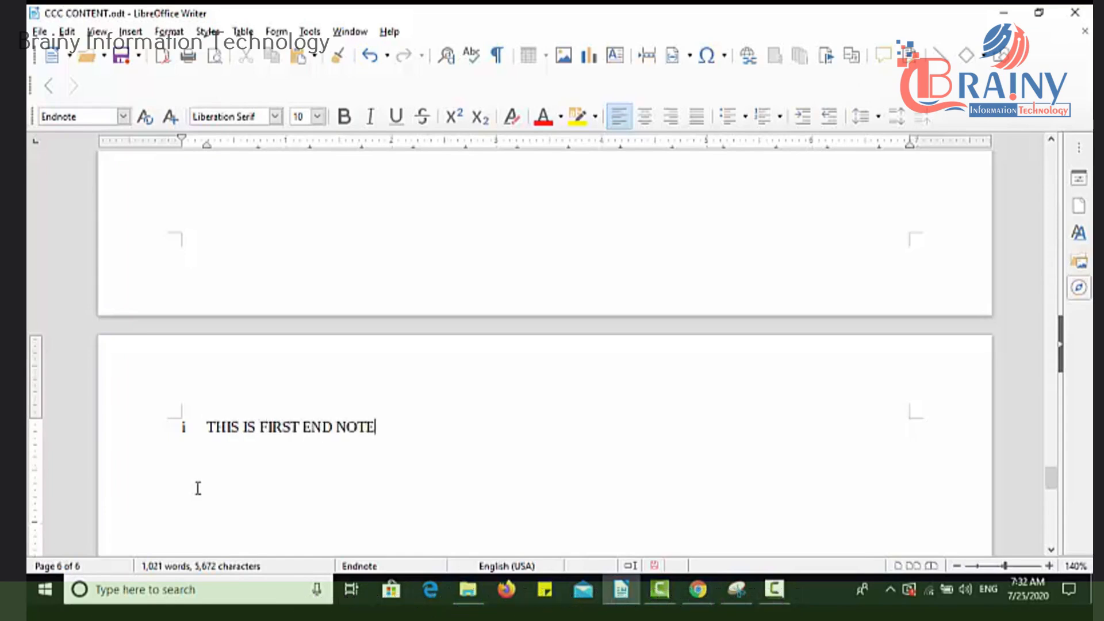
Insert an endnote before "Using The Help" in heading 3.2.3 with the text "THIS IS SECOND END NOTE".
left_click_drag(1052, 480, 1053, 168)
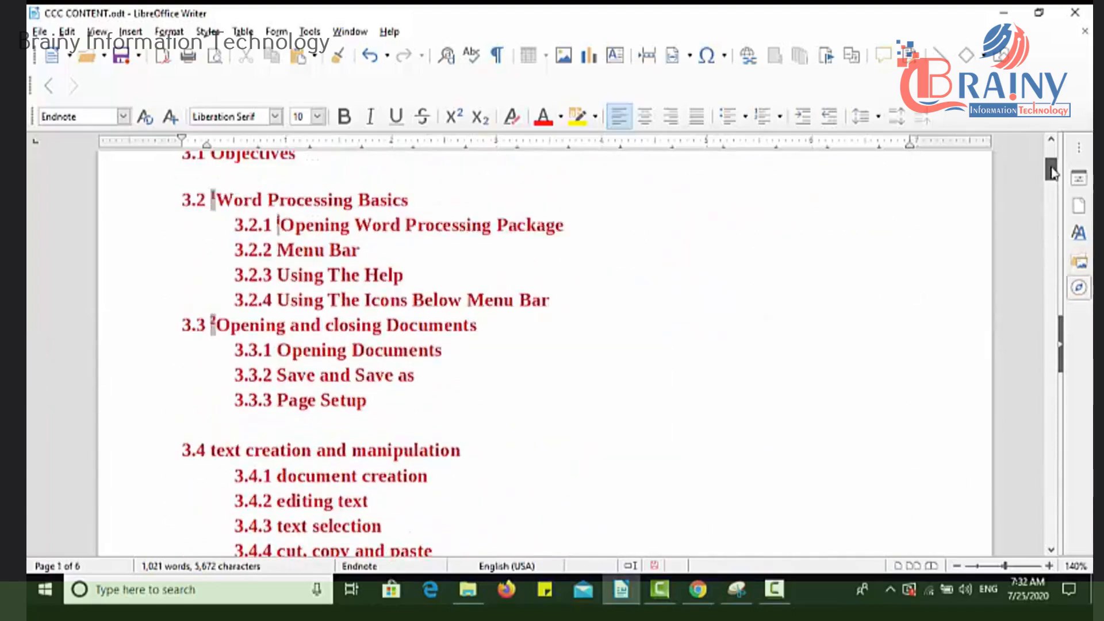
left_click(278, 271)
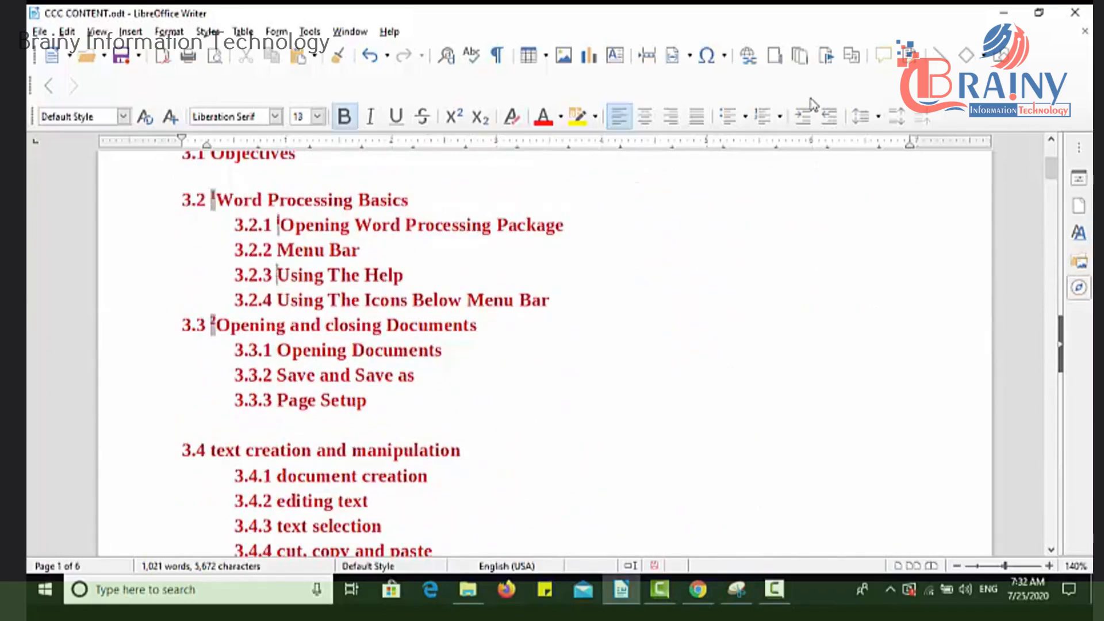
left_click(800, 56)
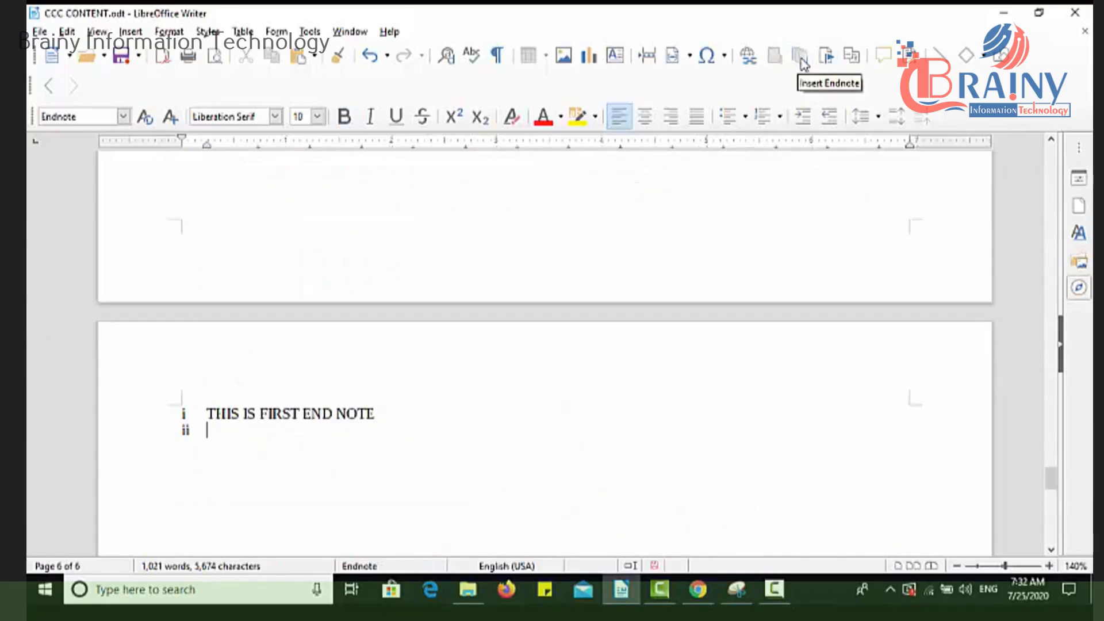
type("THIS IS SECOND")
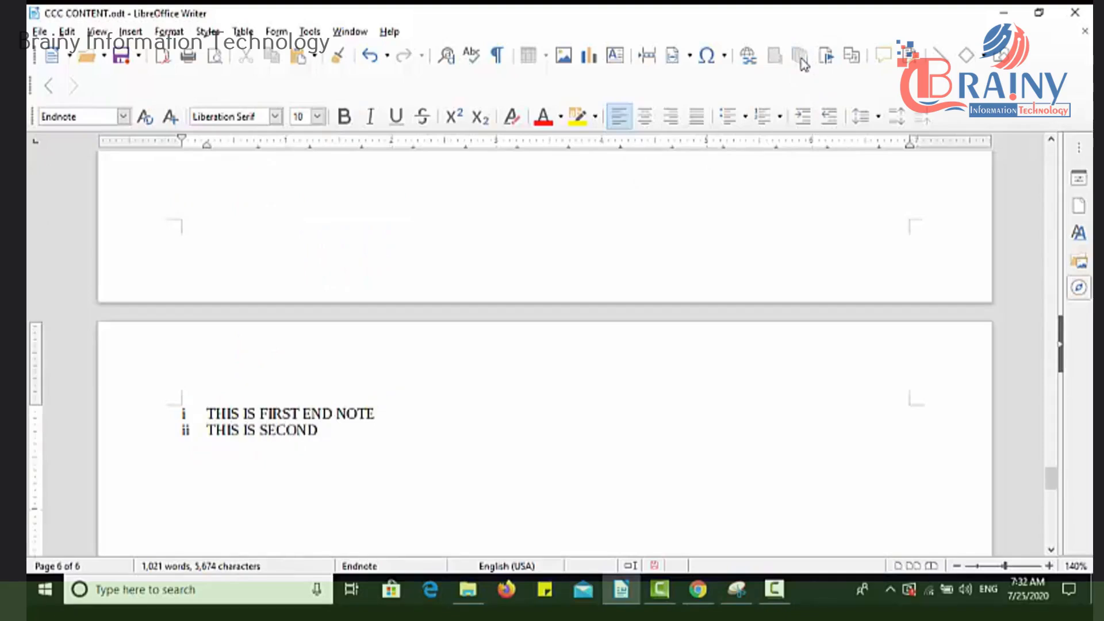
type(" END NOTE")
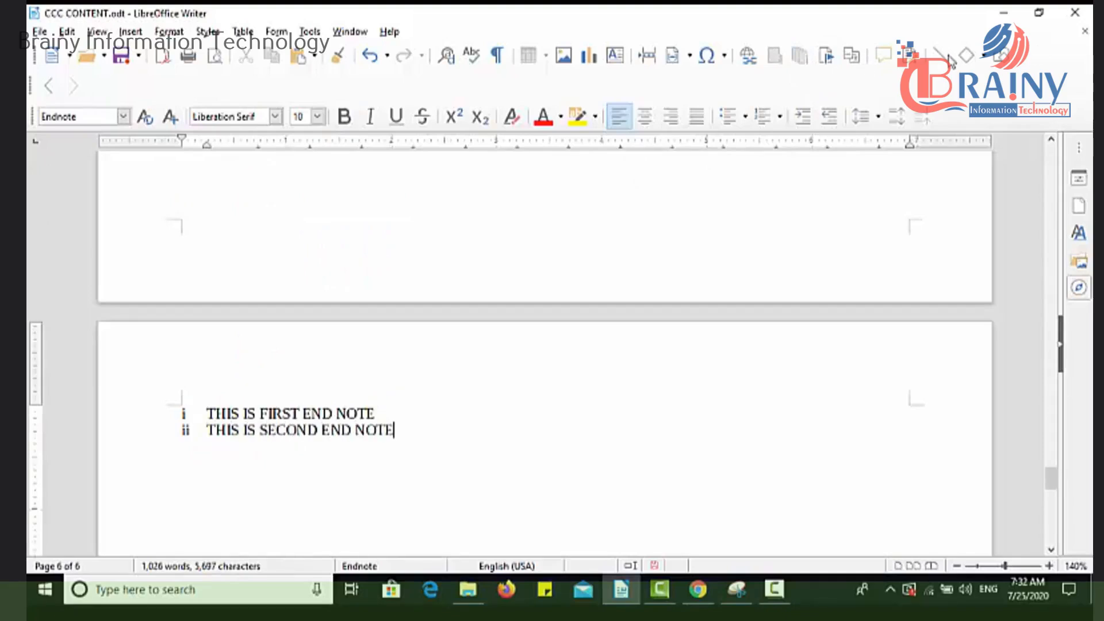
Follow the endnote reference in heading 3.2.1 to its note text and return to the start of the document.
left_click_drag(1055, 477, 1051, 167)
left_click(431, 290)
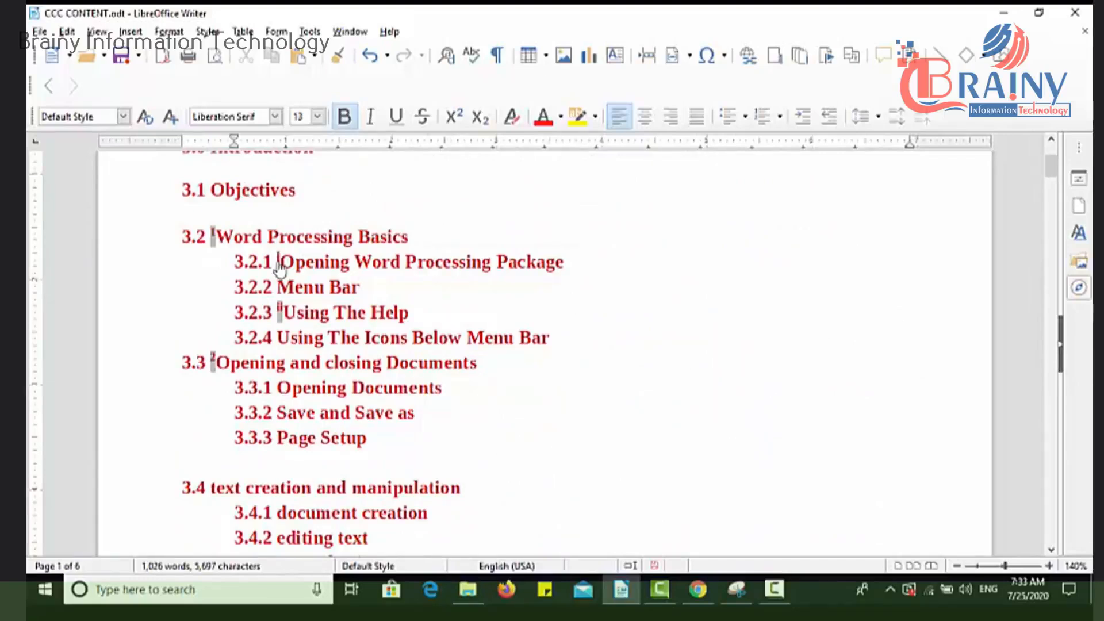
mouse_move(280, 268)
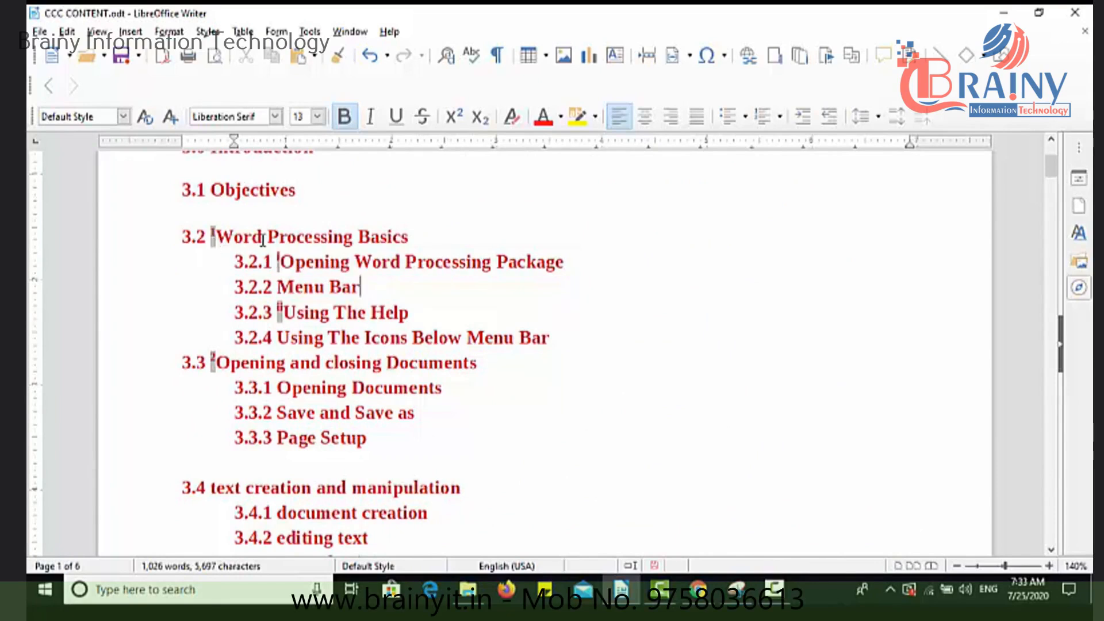
left_click(280, 267)
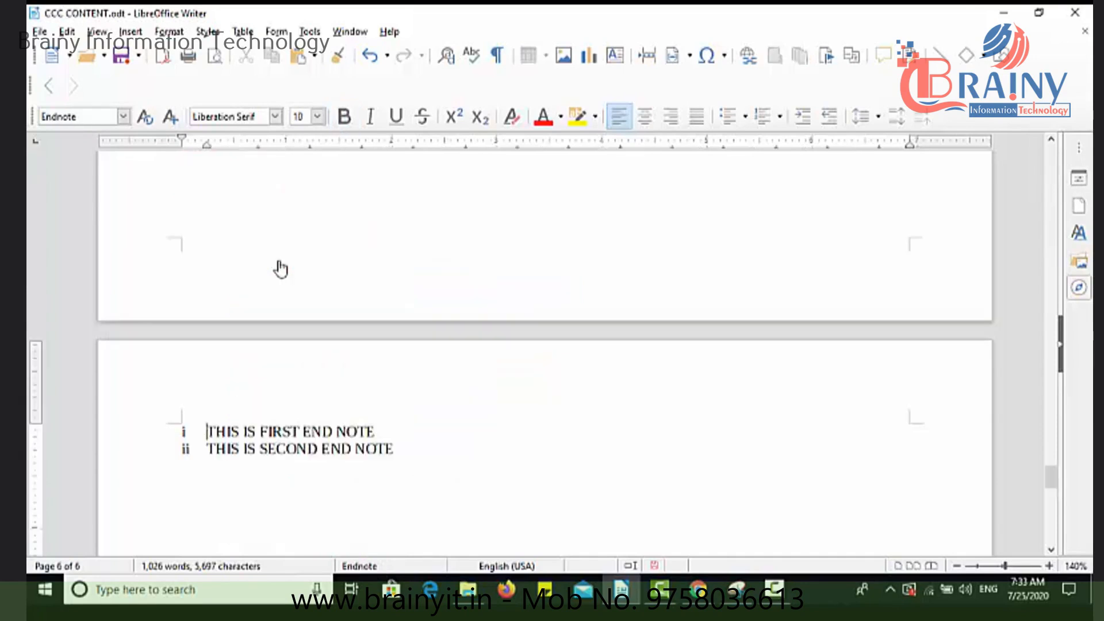
left_click_drag(1051, 476, 1066, 156)
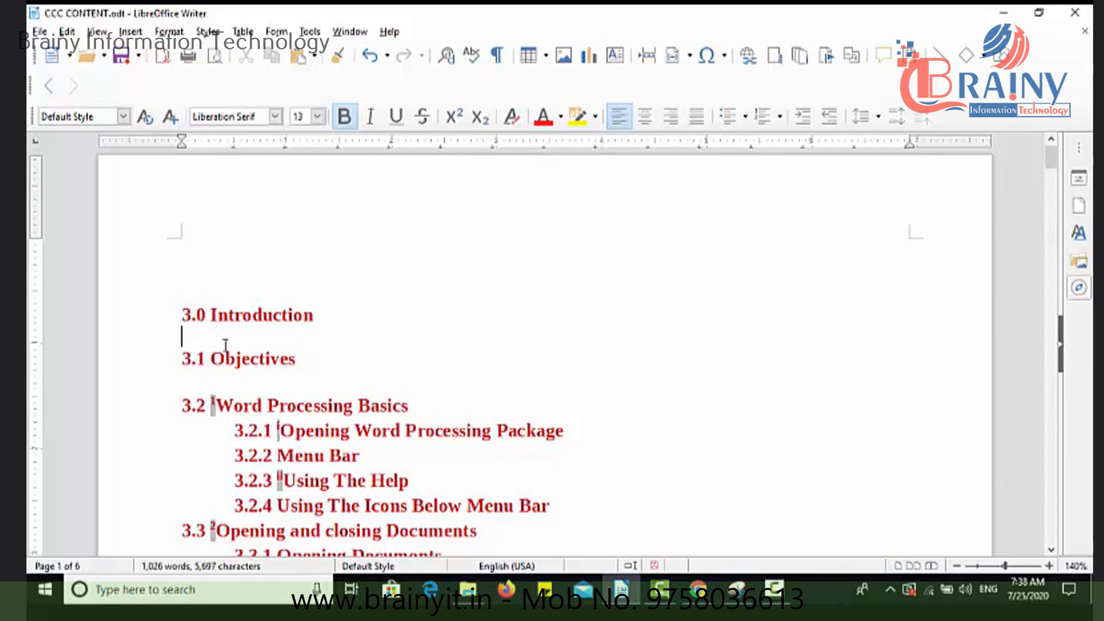
Insert a bookmark named MYFIRSTBOOKMARK on the blank line below heading "3.1 Objectives", with bold turned off there.
left_click(180, 384)
key("ctrl+b")
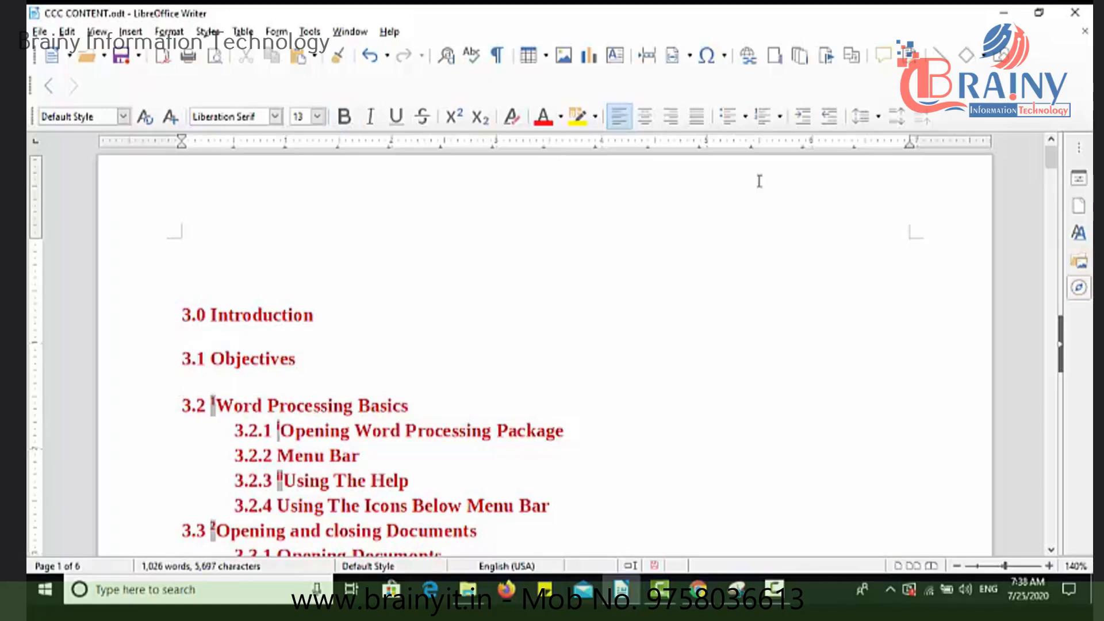
left_click(827, 58)
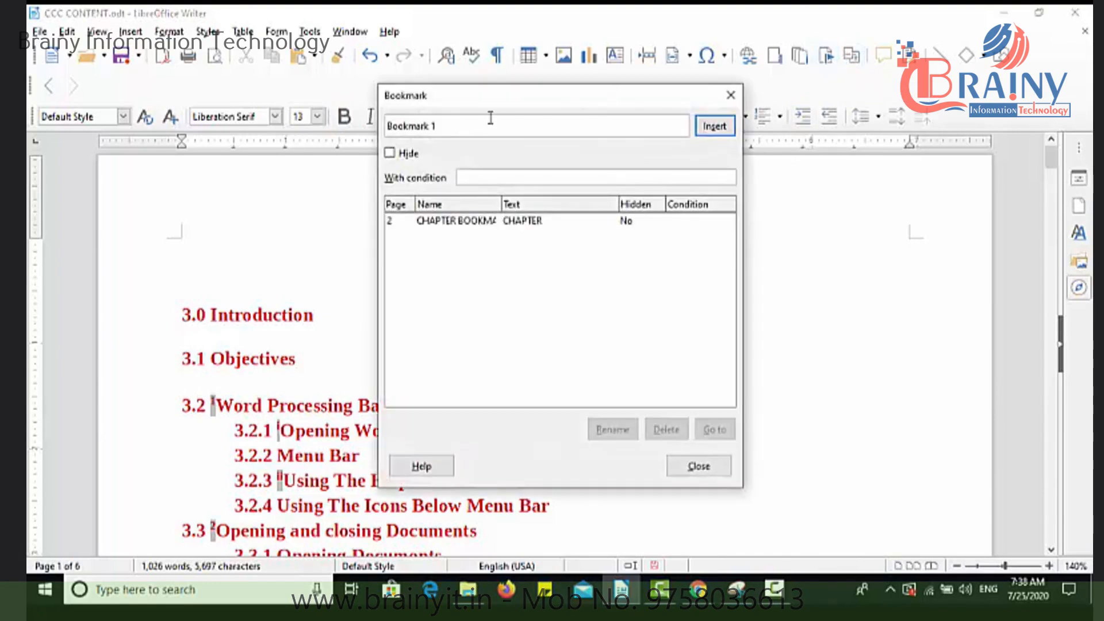
left_click_drag(451, 123, 376, 119)
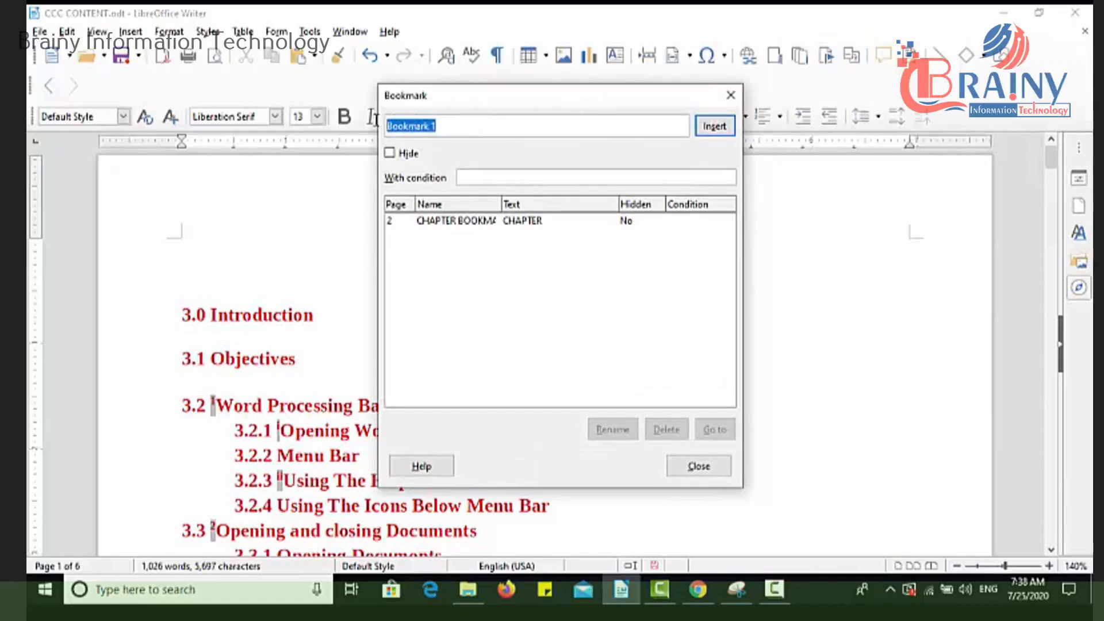
type("MYFIRST")
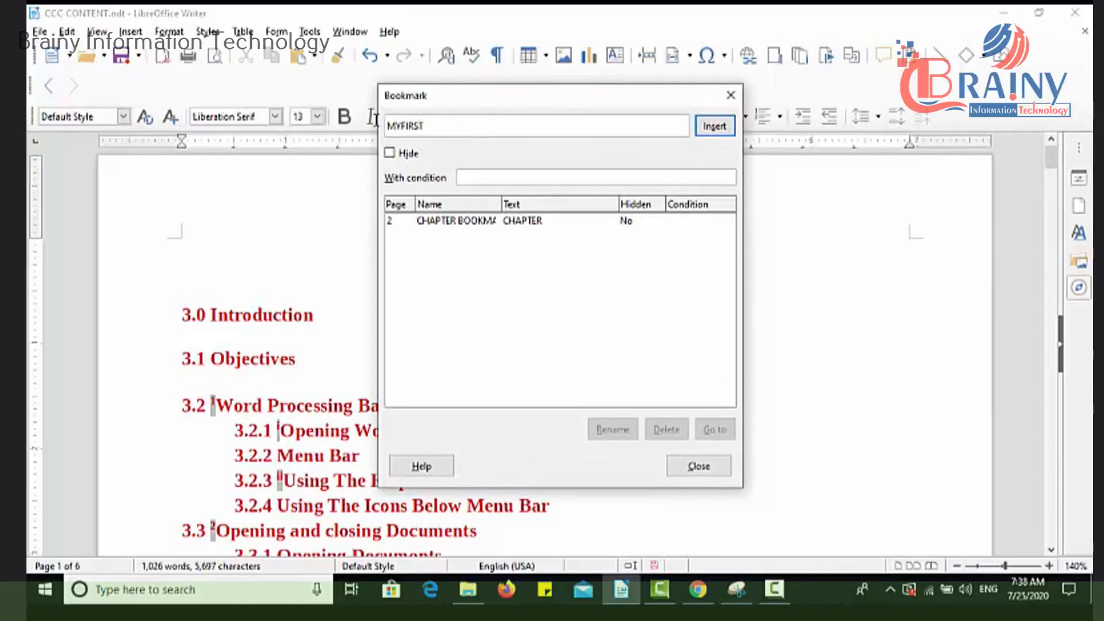
type("BOOKMARK")
left_click(715, 126)
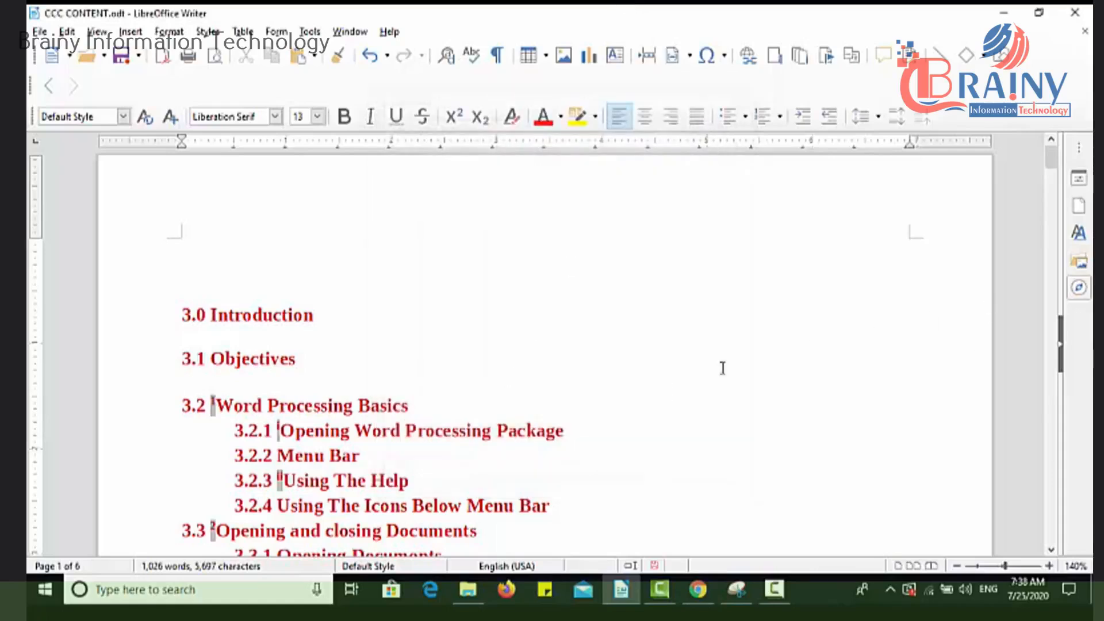
Insert a bookmark named MYSECONDBOOKMARK at the end of the "CHAPTER 2" line on page 2.
left_click_drag(1045, 162, 1049, 260)
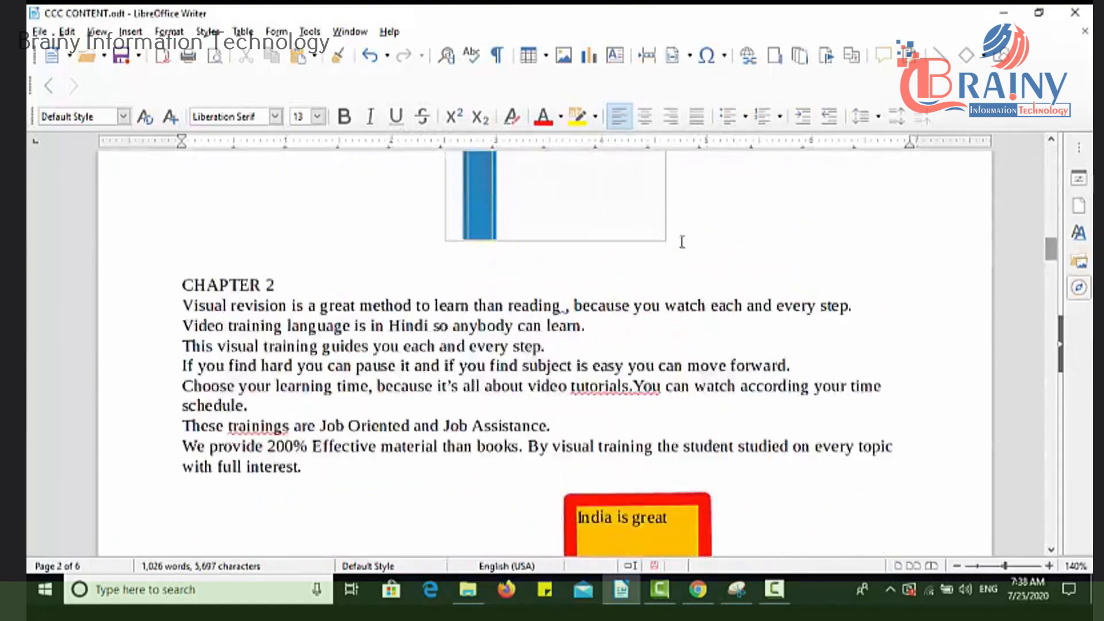
left_click(307, 280)
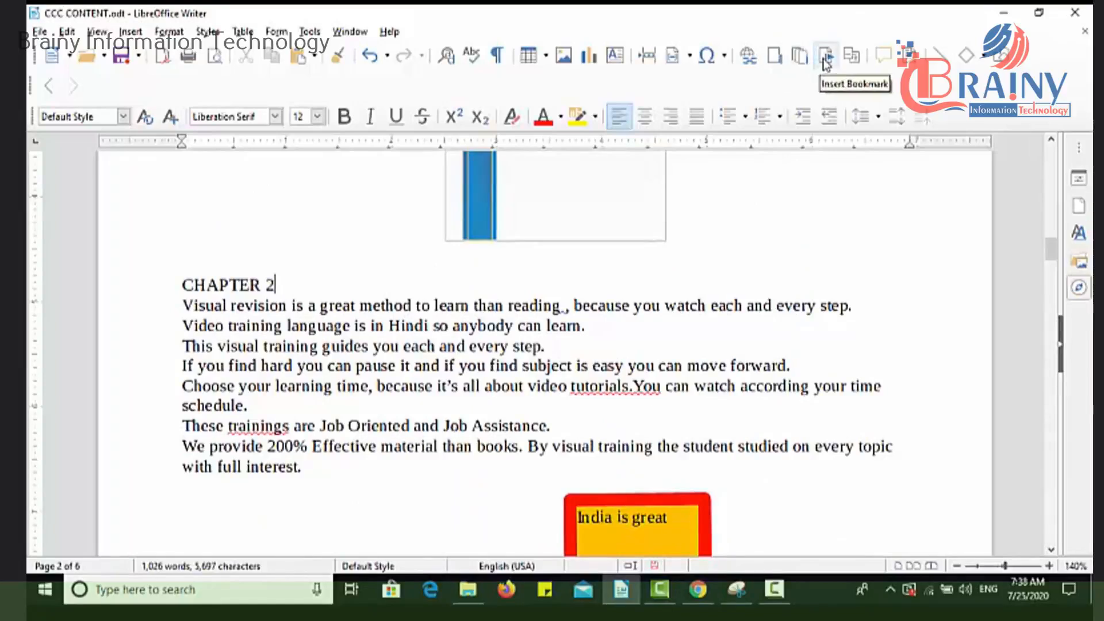
left_click(825, 56)
left_click(463, 226)
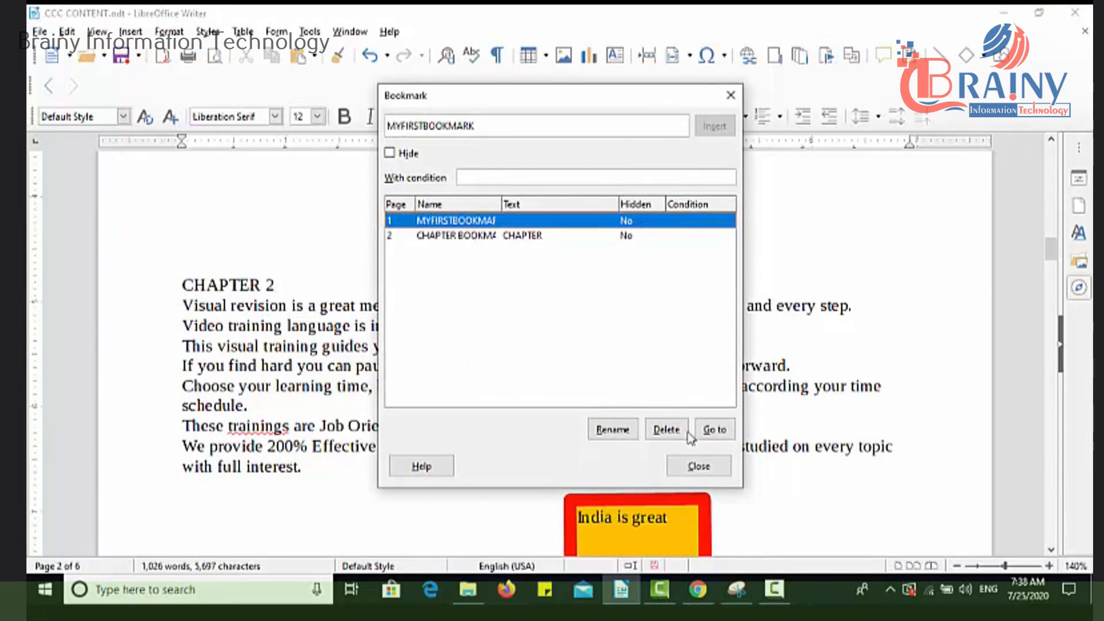
left_click(699, 466)
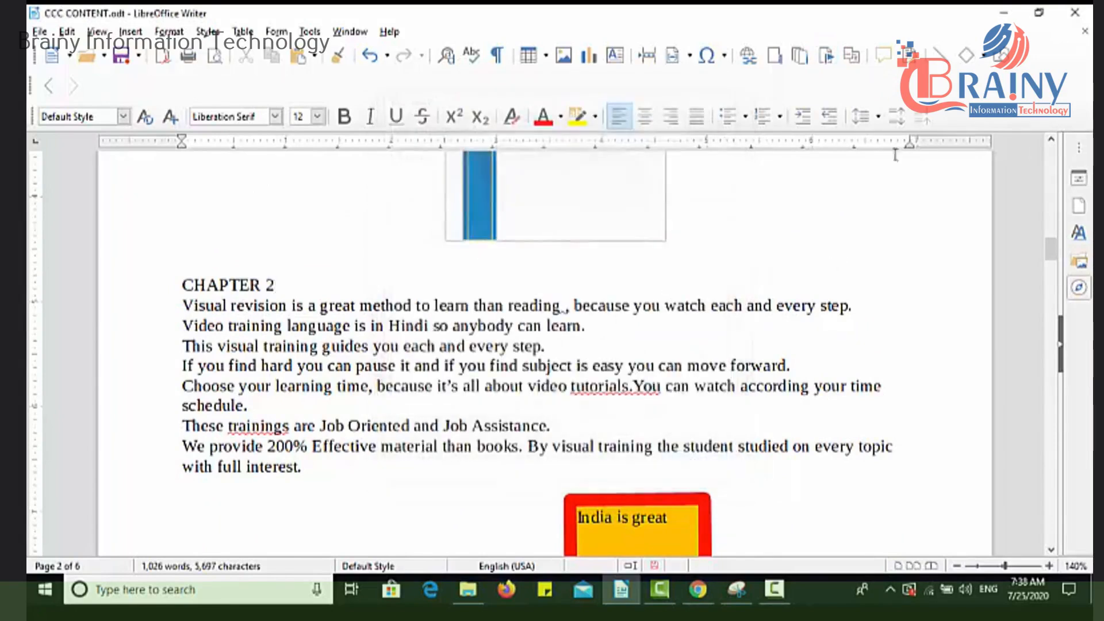
left_click(826, 57)
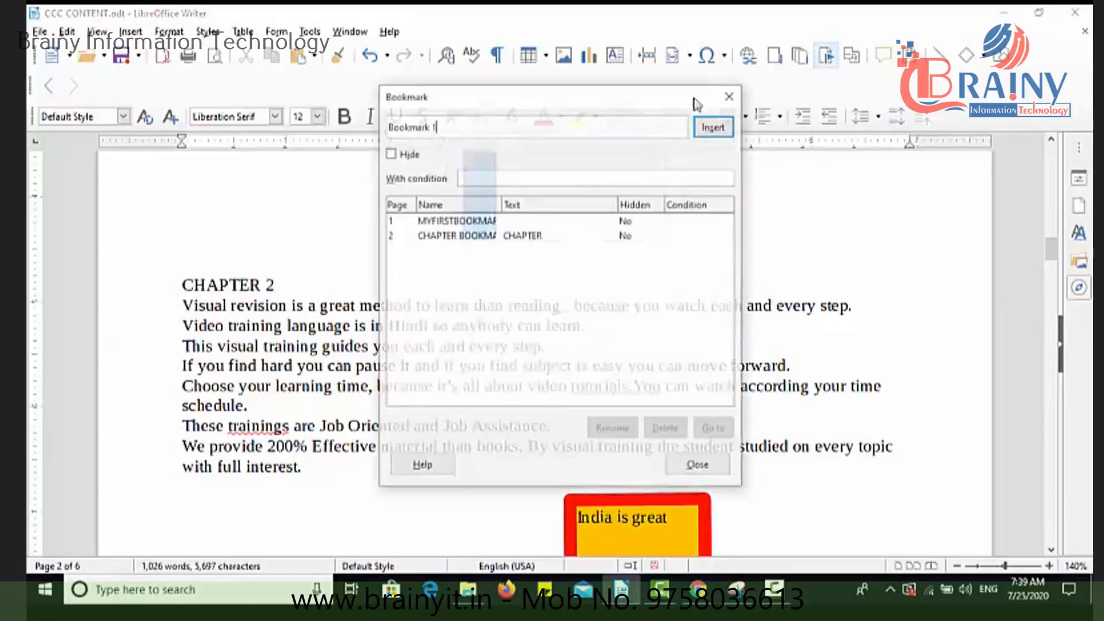
left_click_drag(433, 127, 338, 133)
type("MYSECOND BA")
type("R")
key("BackSpace")
key("BackSpace")
key("BackSpace")
type("BOOKMARK")
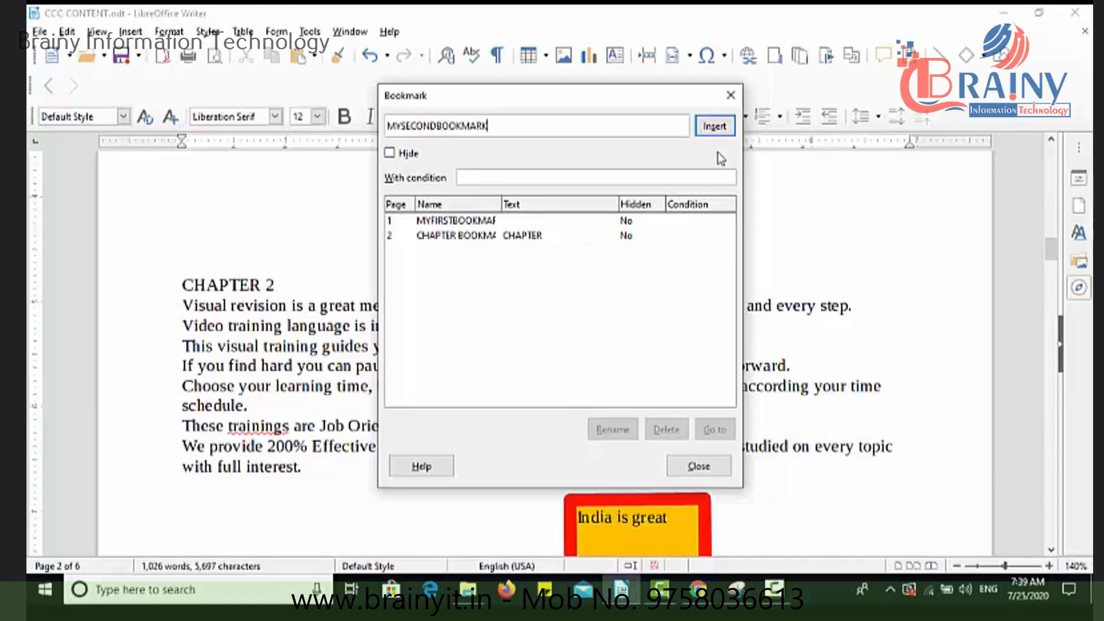
left_click(722, 127)
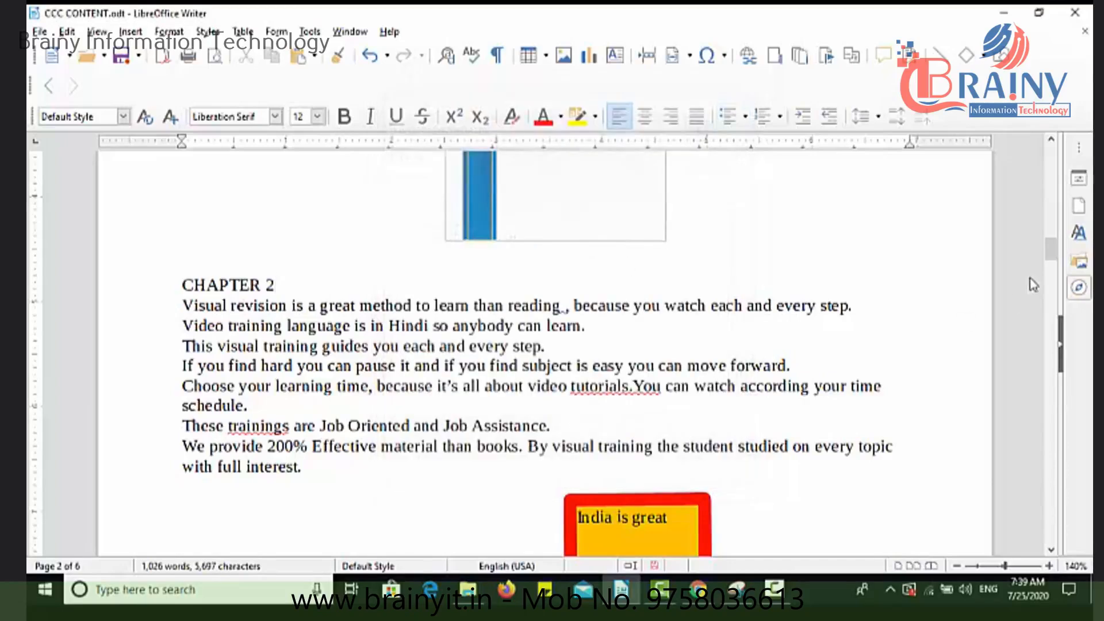
Insert a bookmark named MYTHIRDBOOKMARK on the blank line above "The language of these DVDs is in Hindi" on page 3.
left_click_drag(1050, 258, 1052, 342)
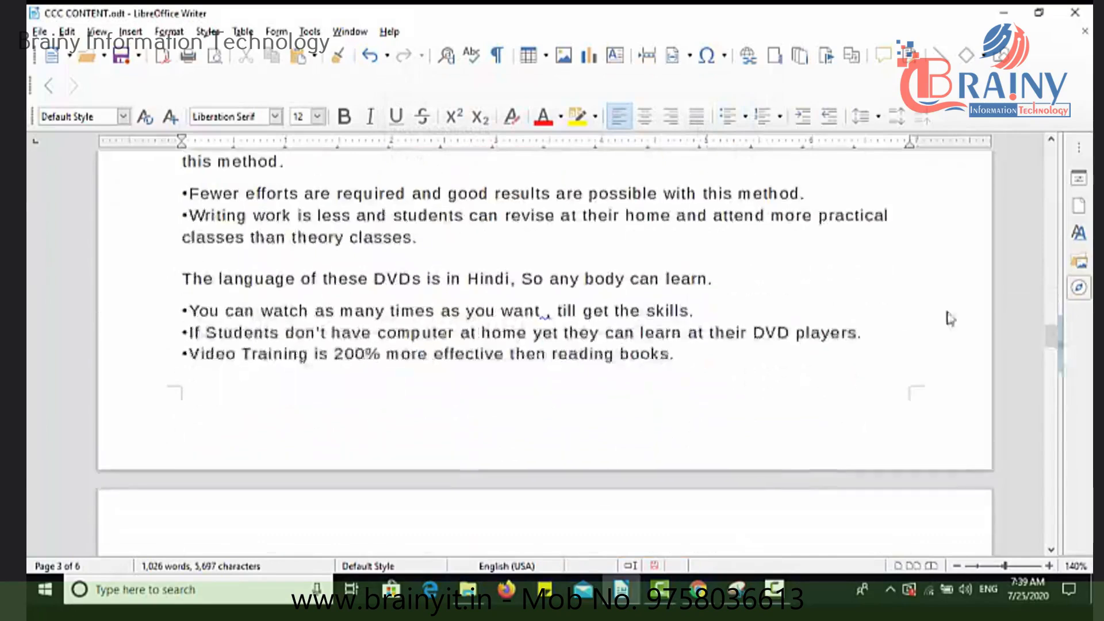
left_click(335, 274)
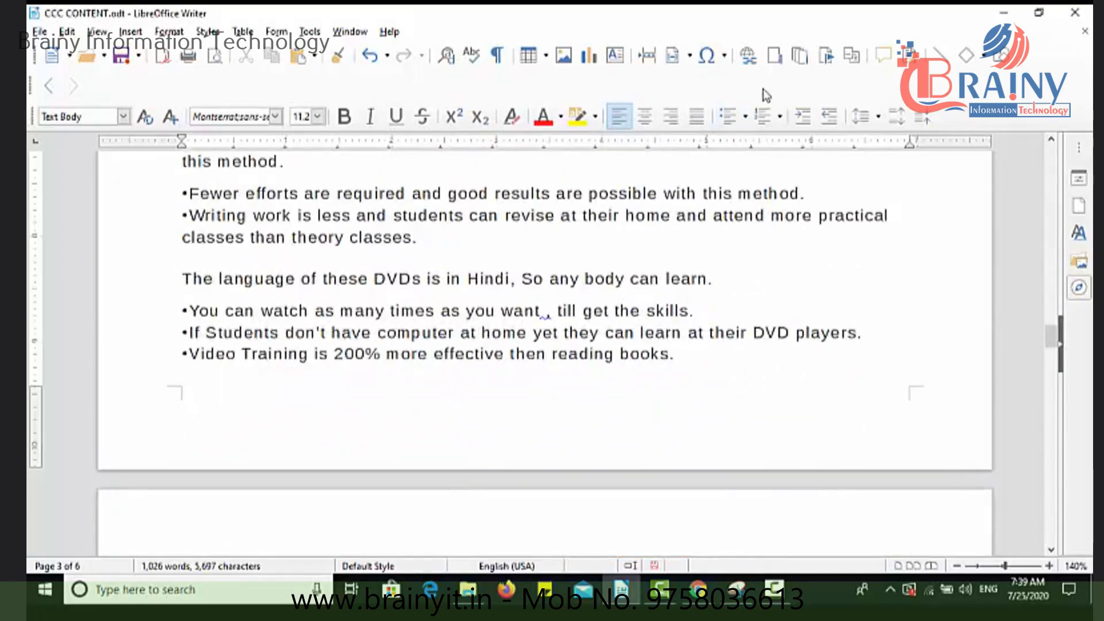
left_click(339, 255)
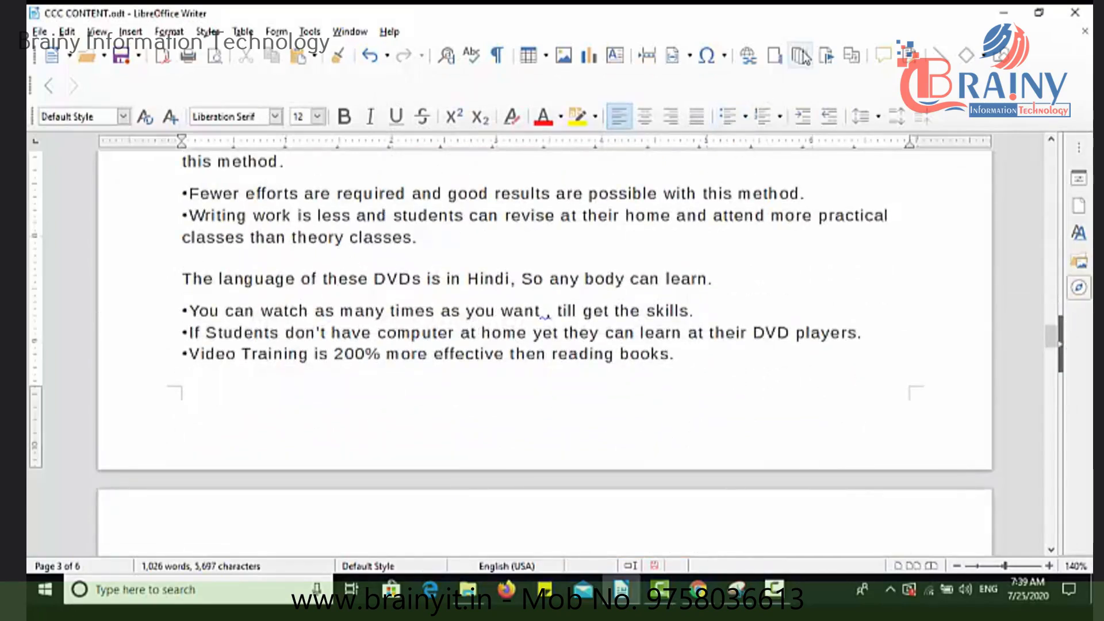
left_click(825, 58)
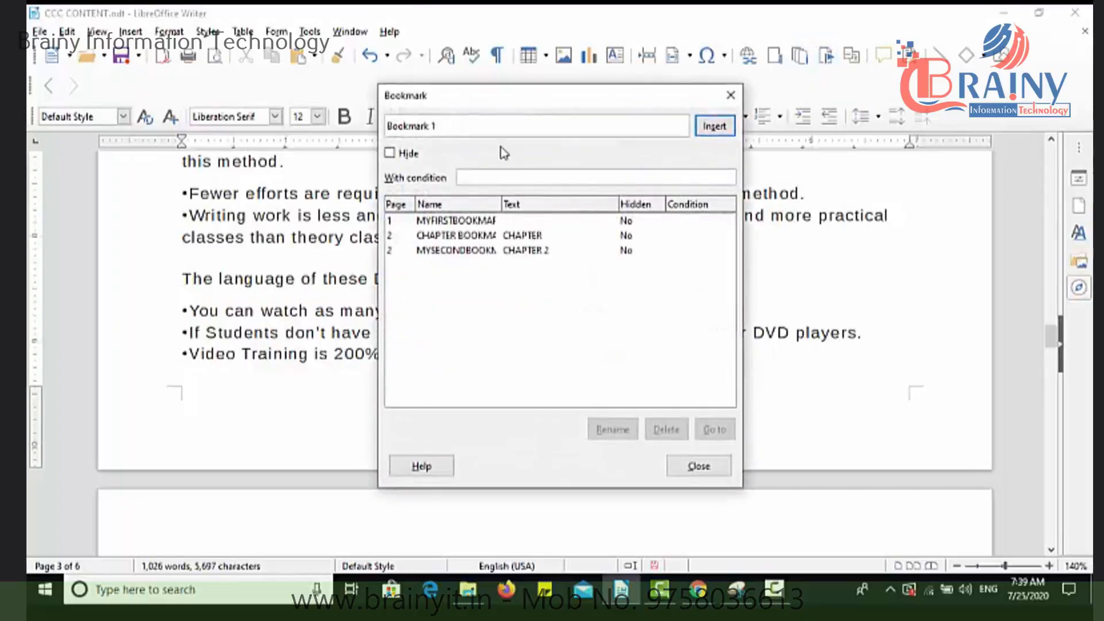
left_click_drag(473, 127, 308, 132)
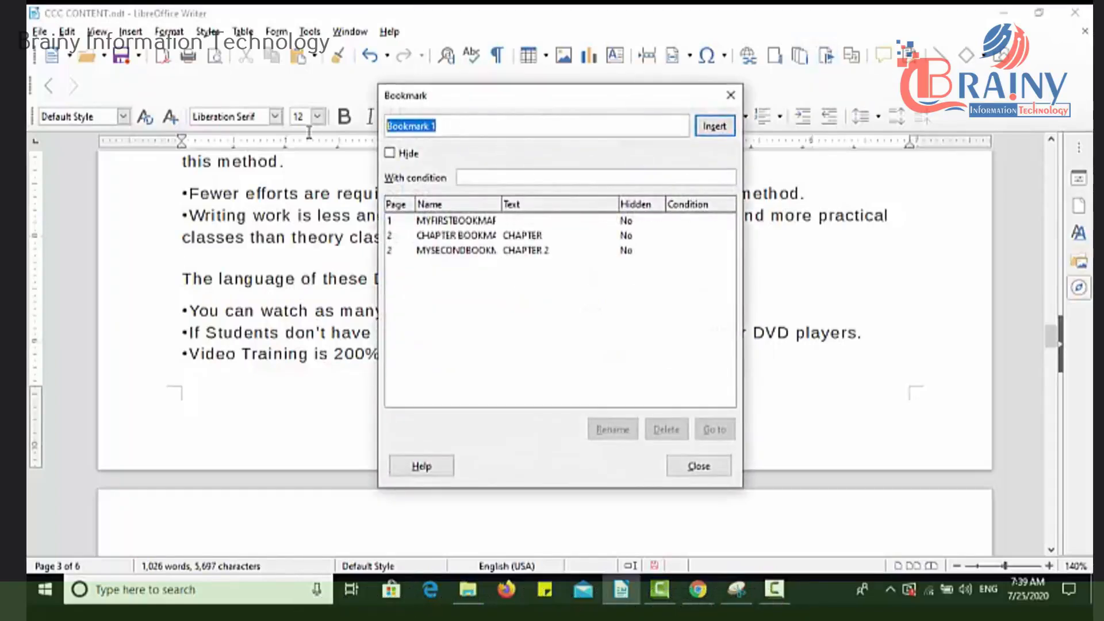
type("MYTHIRDBO")
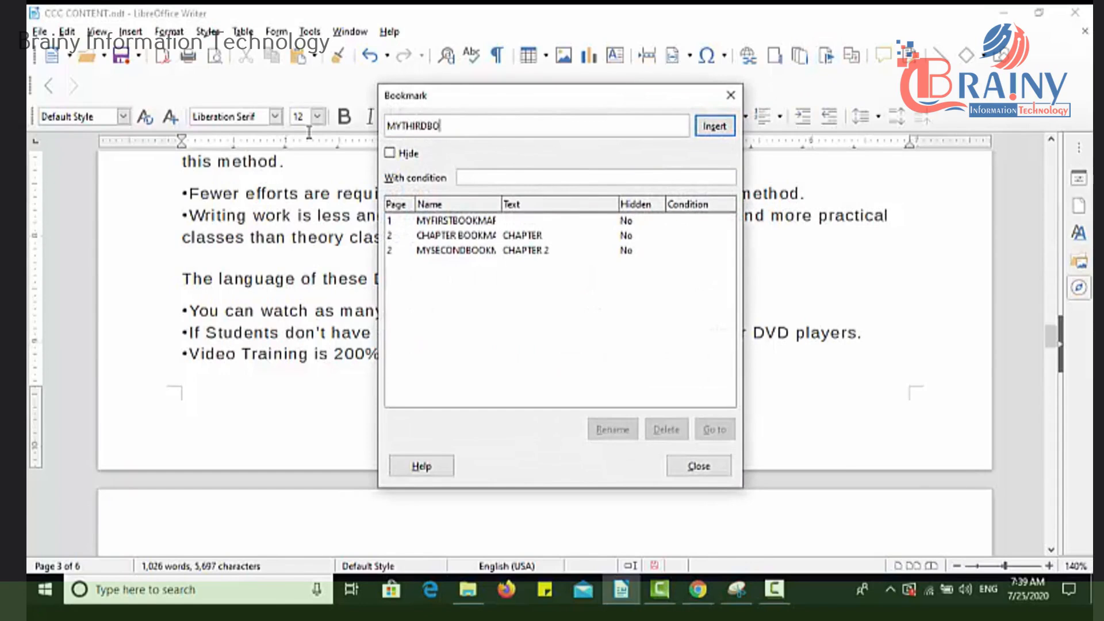
type("OKMARK")
left_click(714, 127)
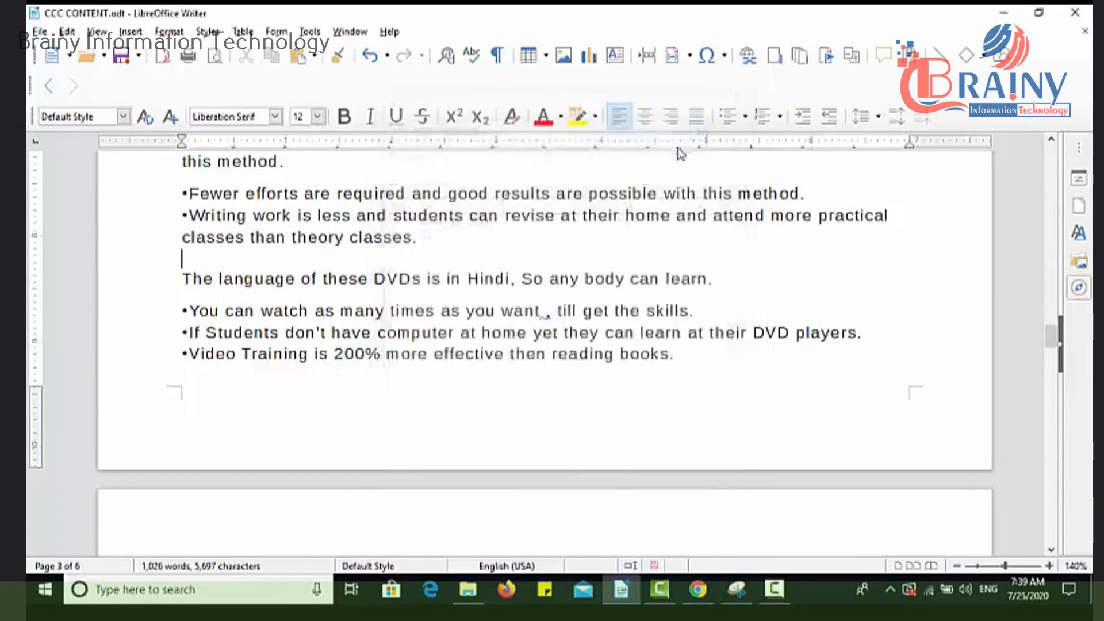
Go to MYFIRSTBOOKMARK, CHAPTER BOOKMARK, MYSECONDBOOKMARK and MYTHIRDBOOKMARK in turn and return to MYFIRSTBOOKMARK.
left_click(831, 64)
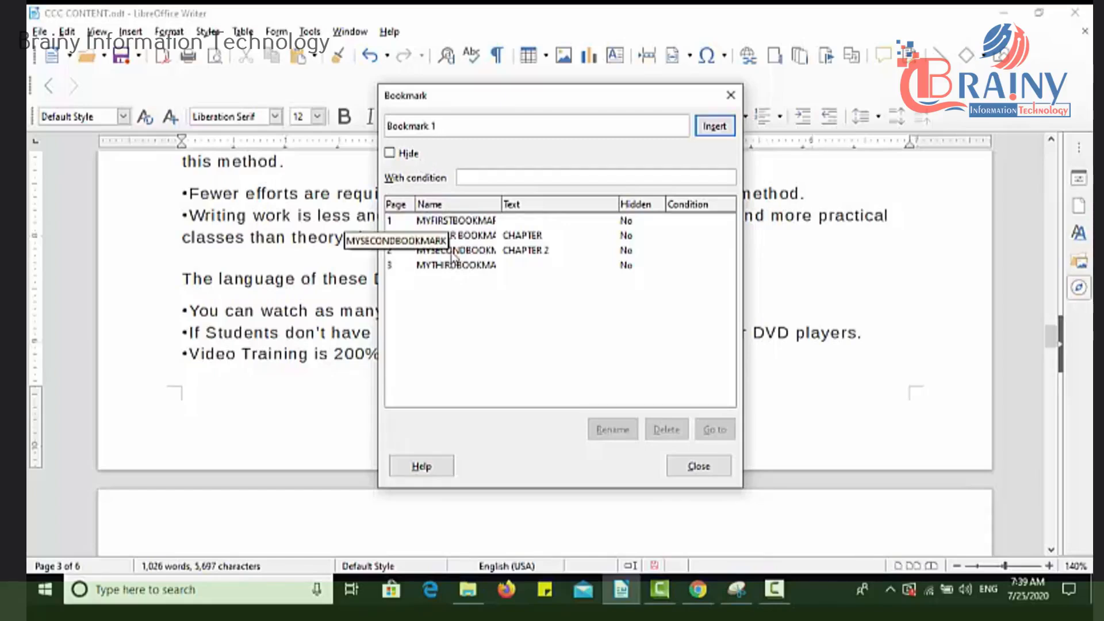
left_click(429, 222)
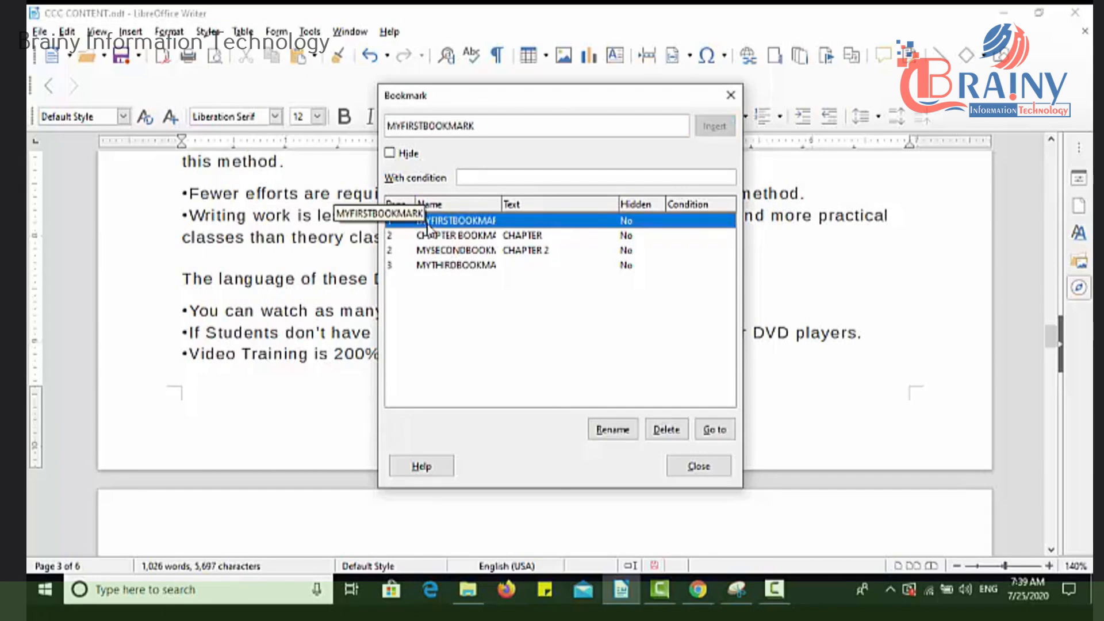
left_click(712, 429)
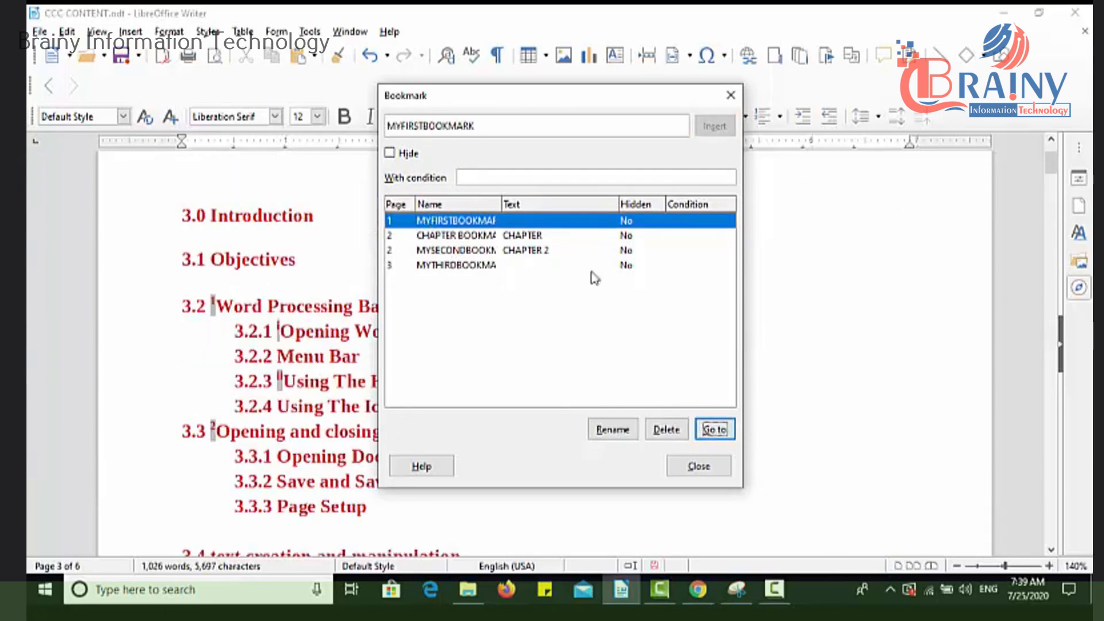
left_click(523, 241)
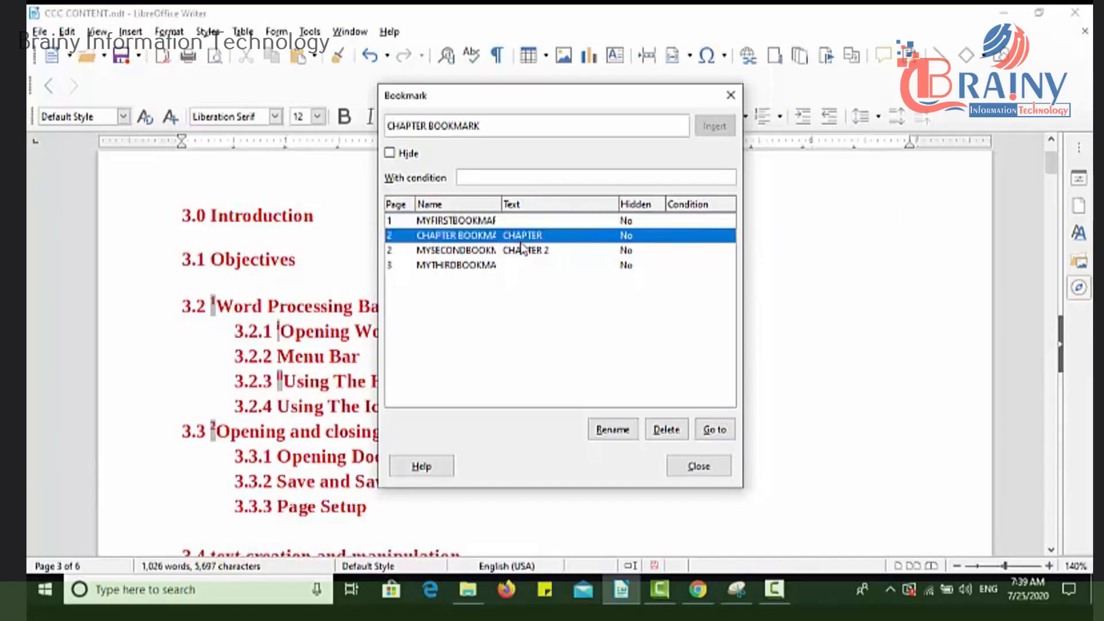
left_click(713, 432)
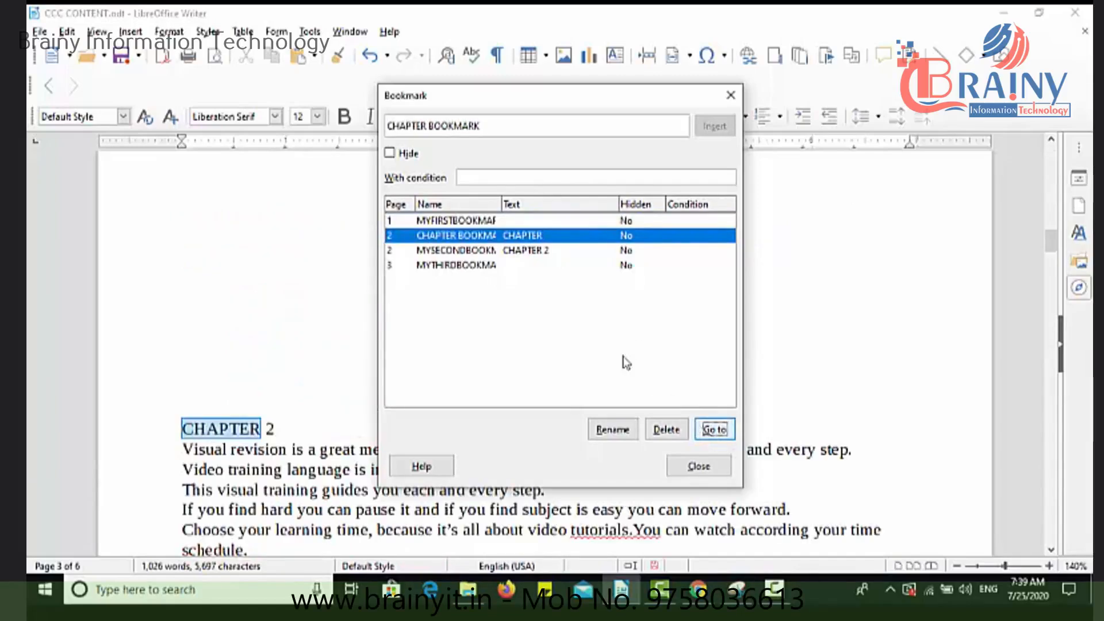
left_click(503, 252)
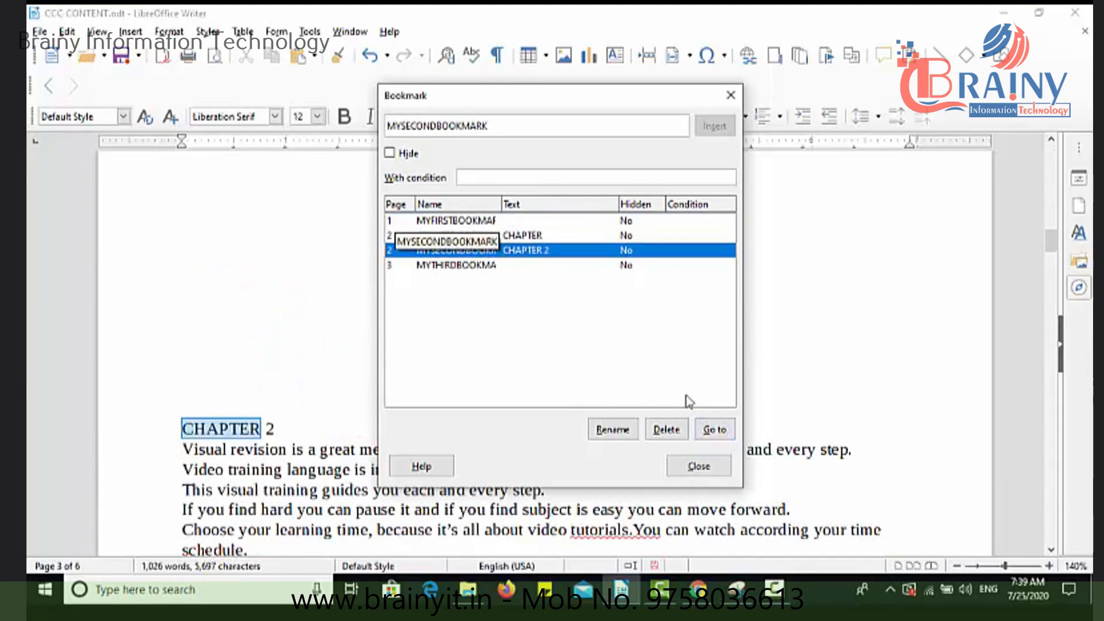
left_click(710, 430)
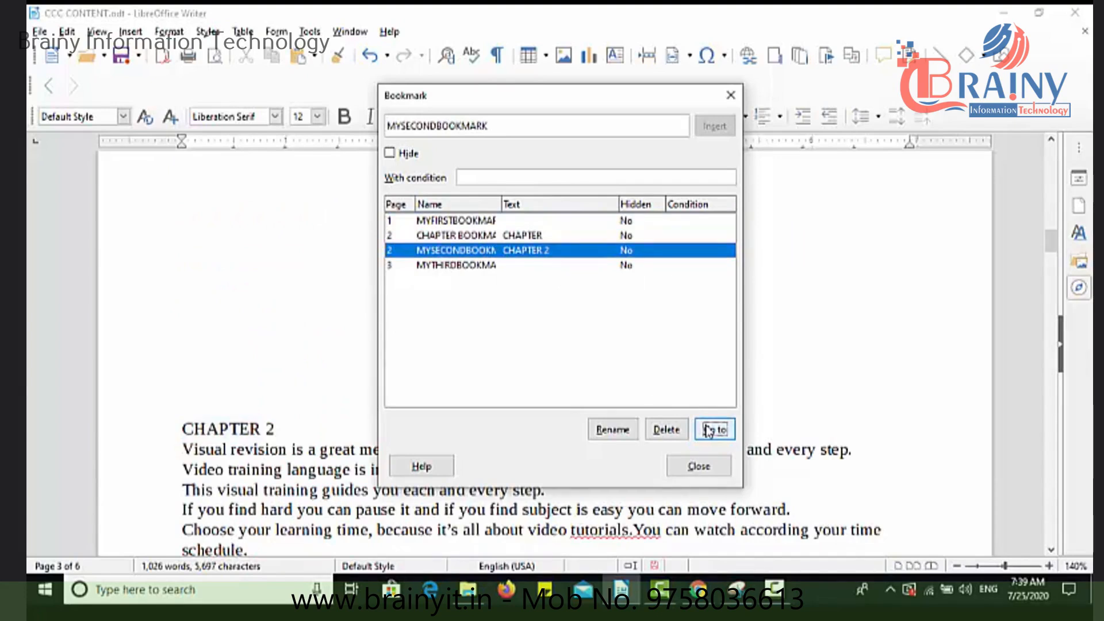
left_click(481, 267)
left_click(714, 438)
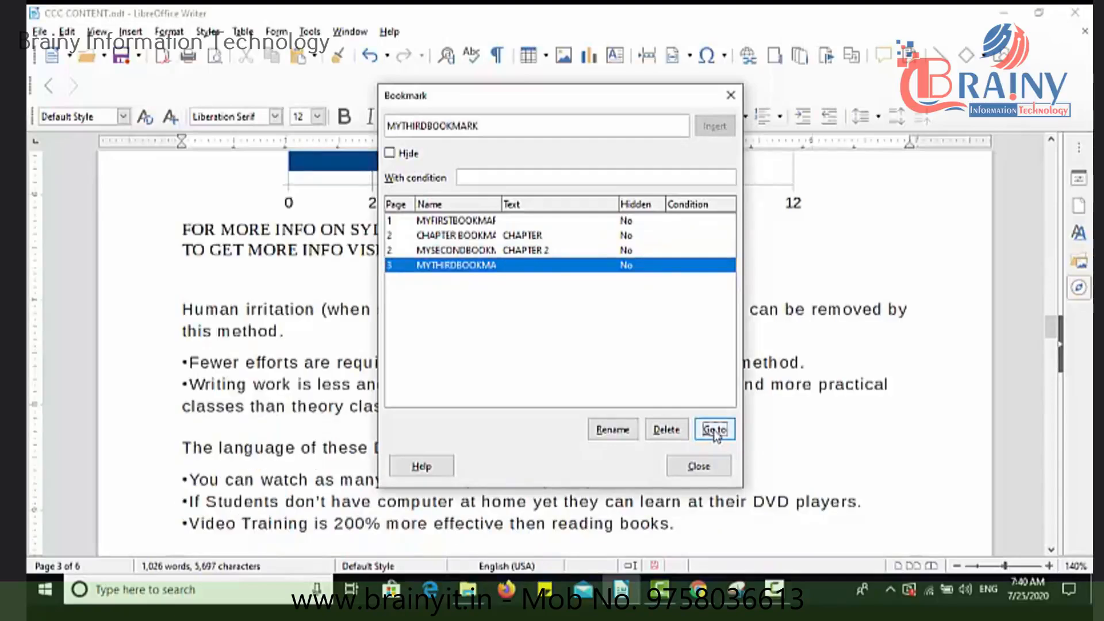
left_click(492, 223)
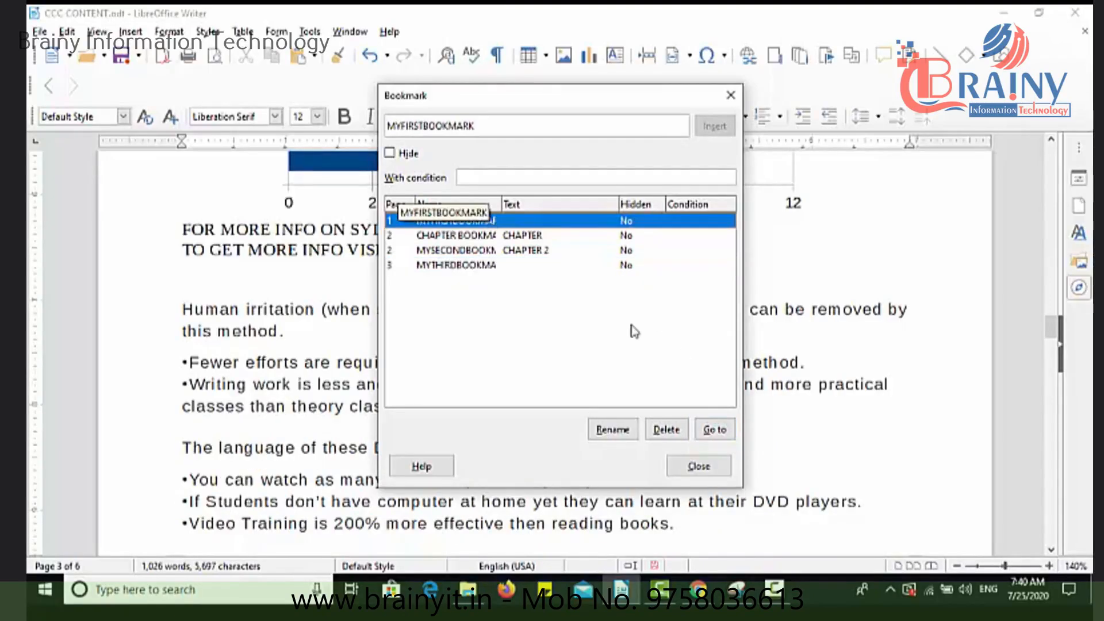
left_click(713, 430)
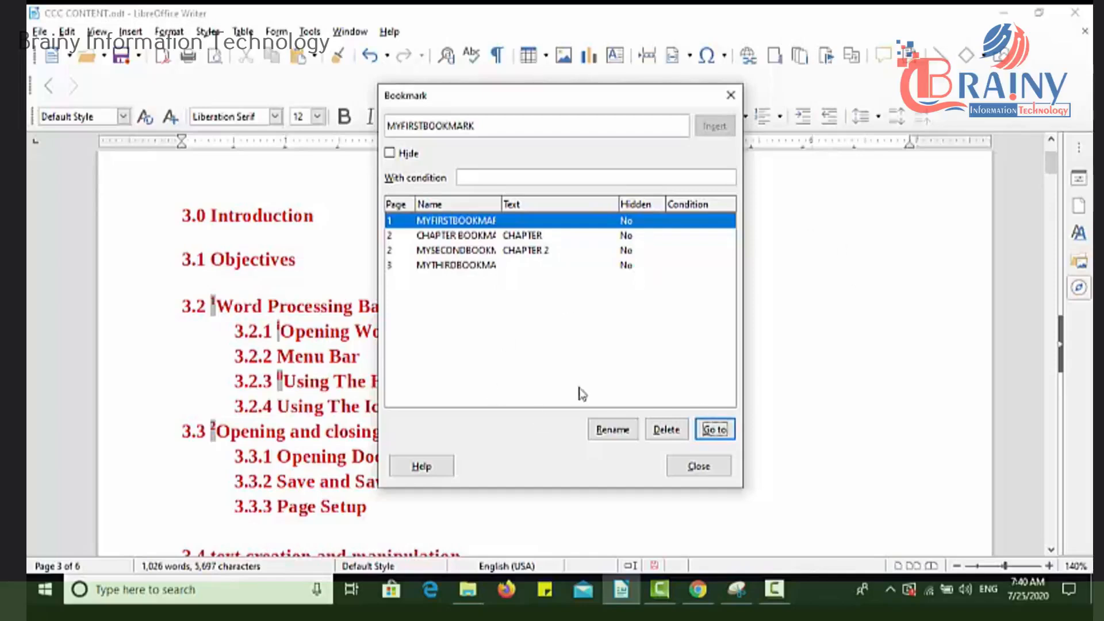
Delete the bookmark CHAPTER BOOKMARK and rename MYSECONDBOOKMARK to MYSECONDBOOKMARKNEW.
left_click(449, 239)
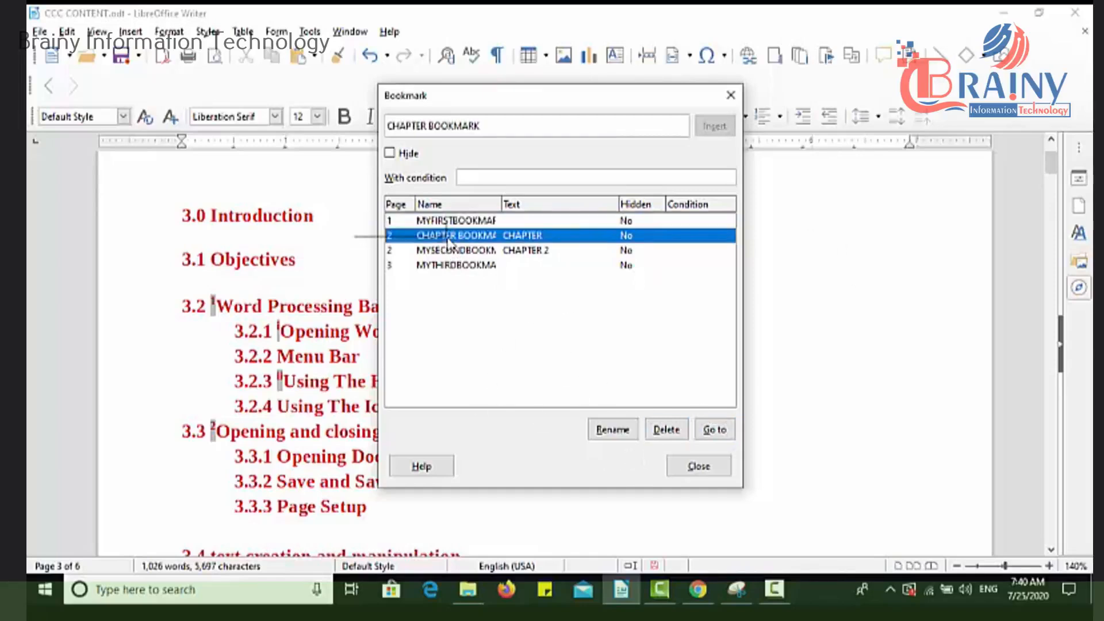
left_click(666, 430)
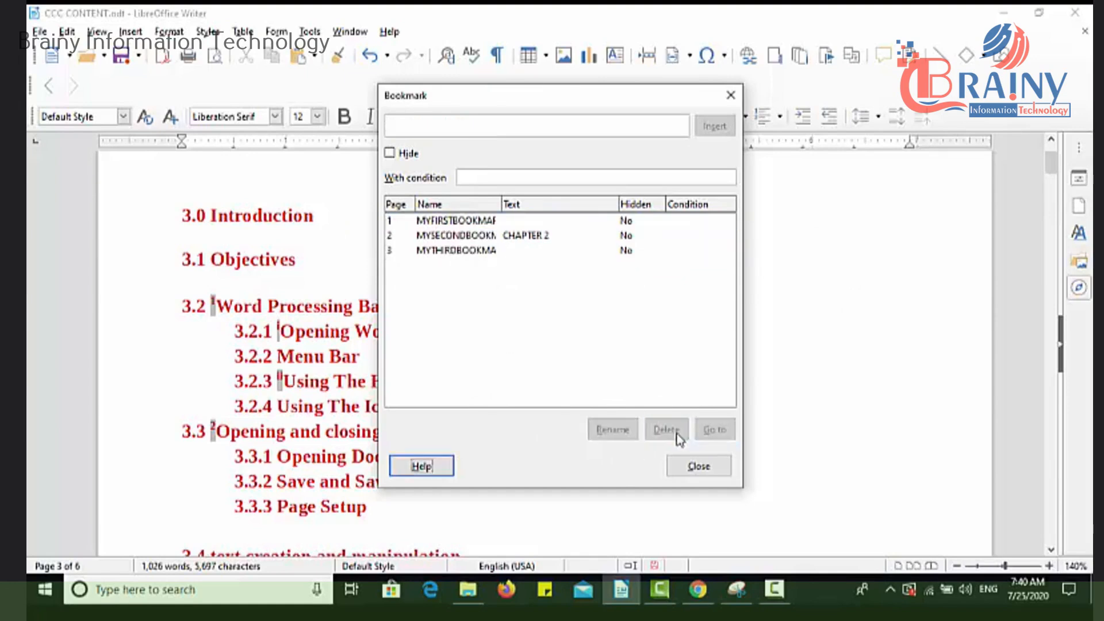
left_click(448, 239)
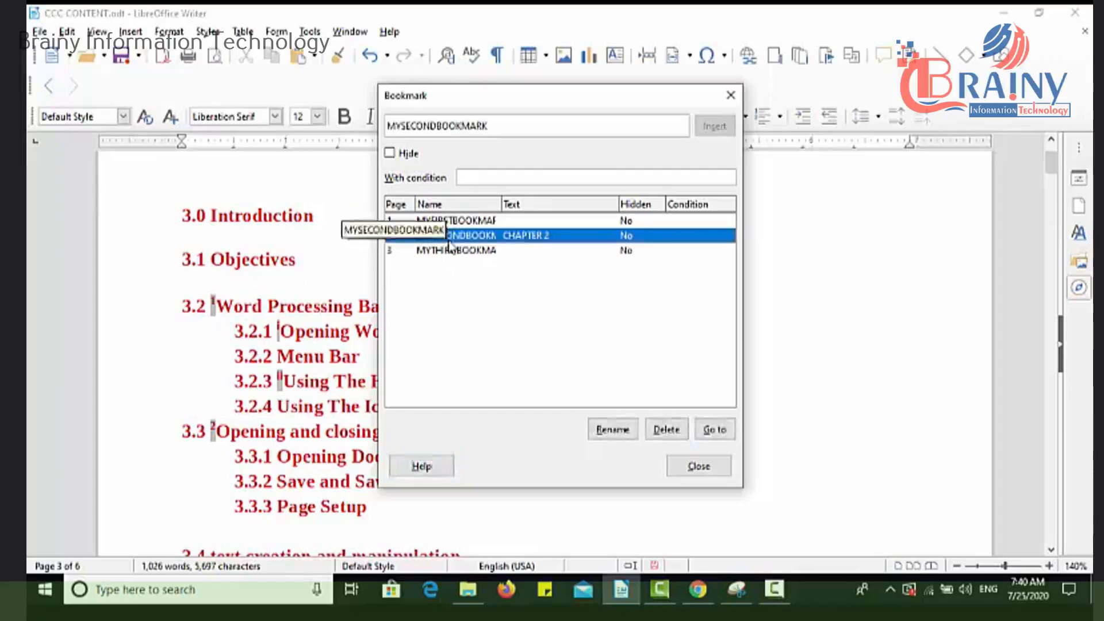
left_click(611, 429)
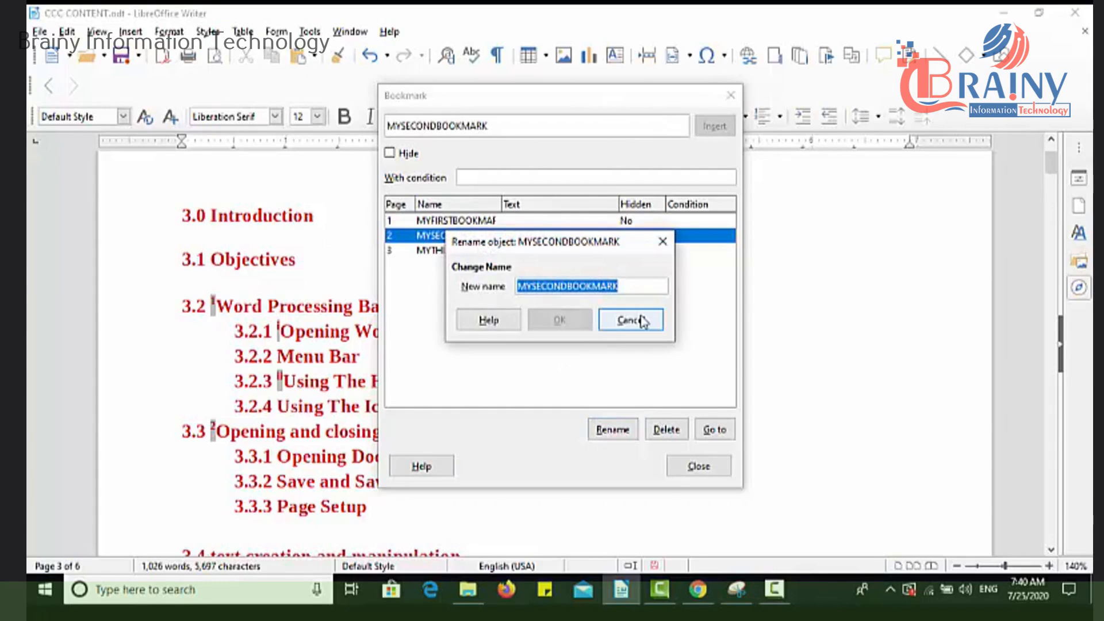
left_click(633, 285)
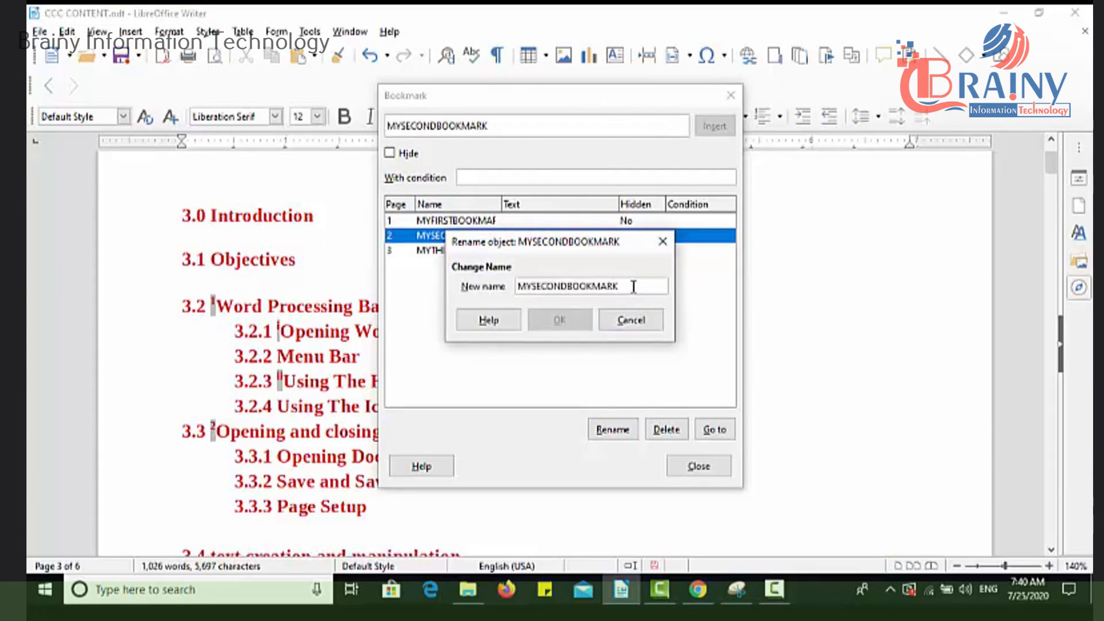
type("NEW")
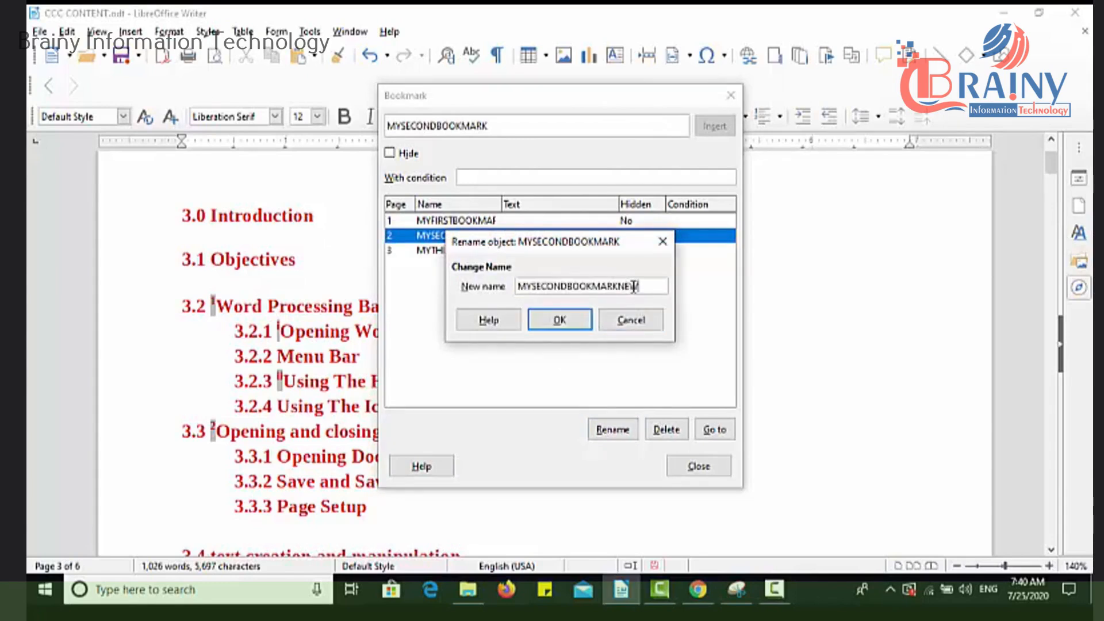
left_click(574, 320)
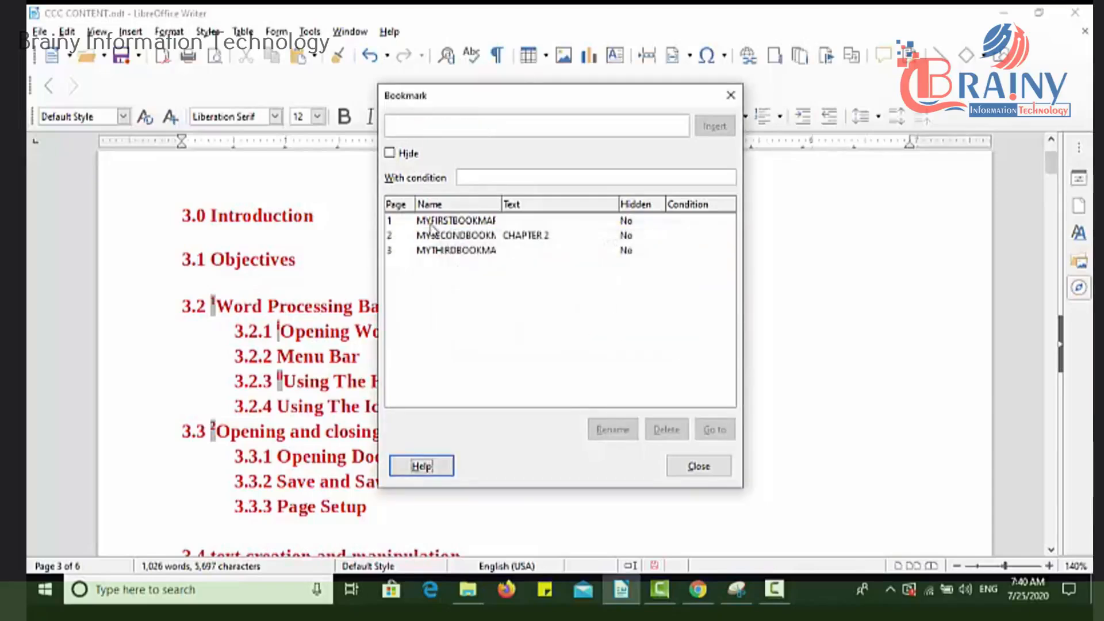
Widen the Name column of the bookmark list to read the full names and close the Bookmark dialog.
left_click(483, 239)
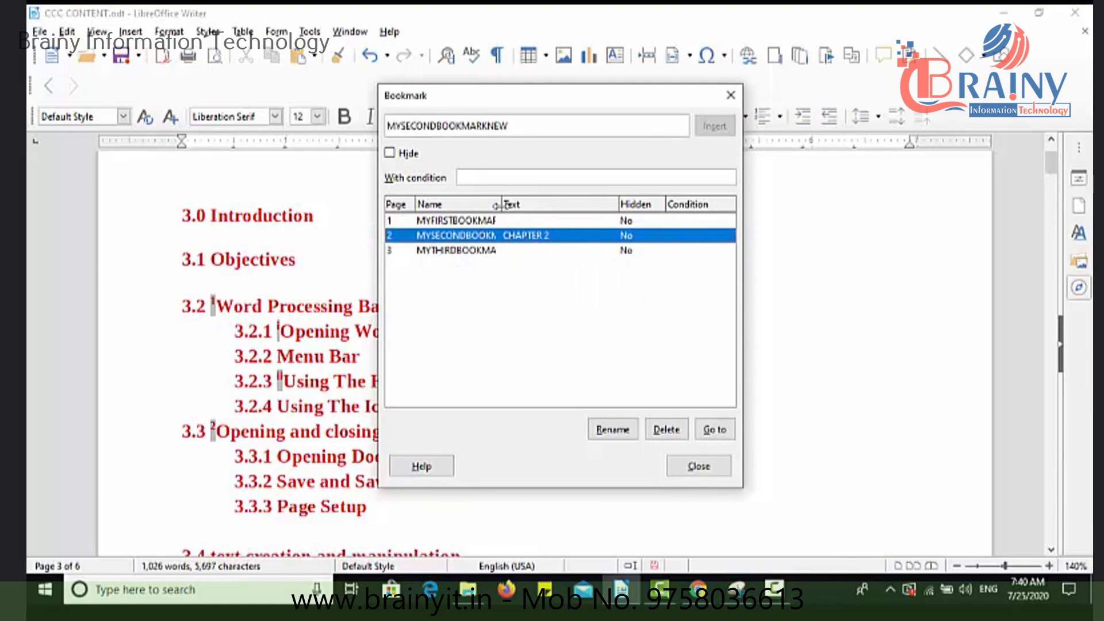
left_click_drag(497, 205, 578, 206)
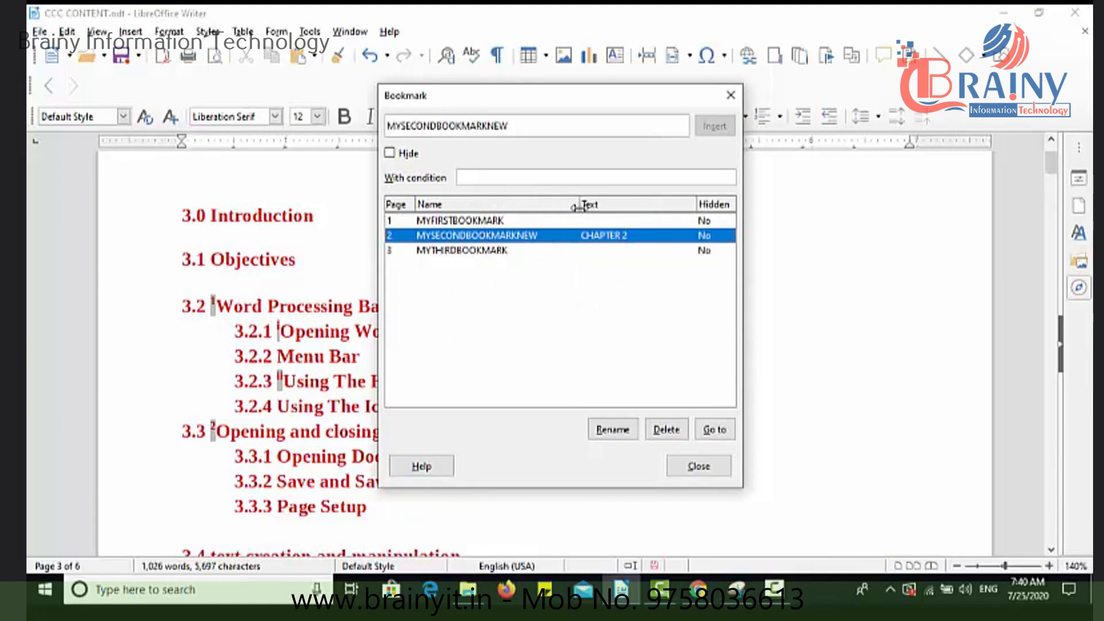
left_click(713, 467)
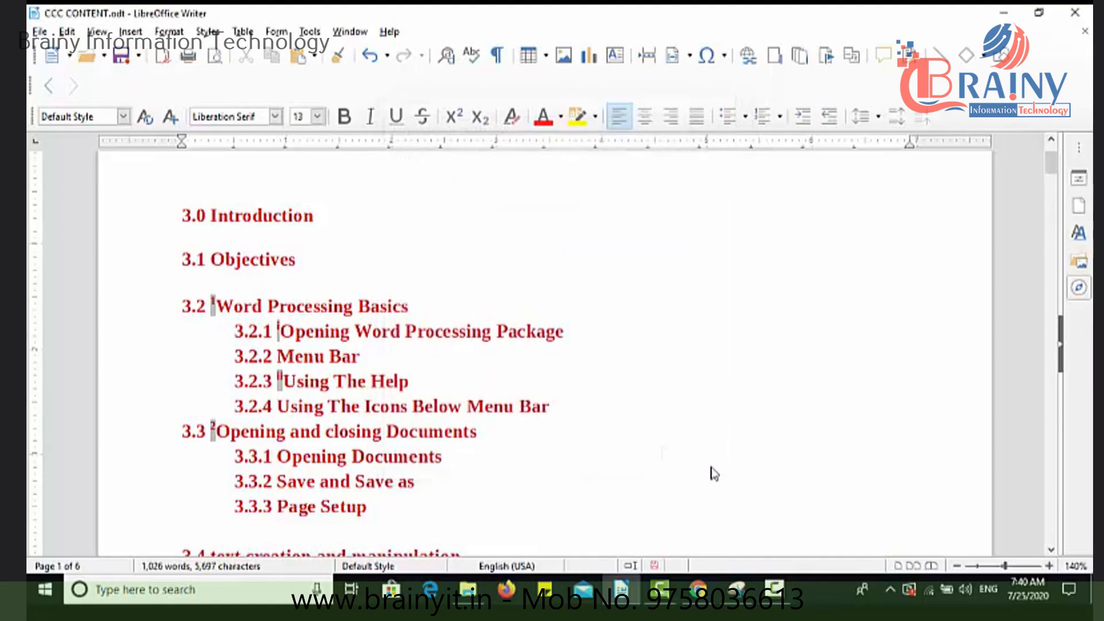